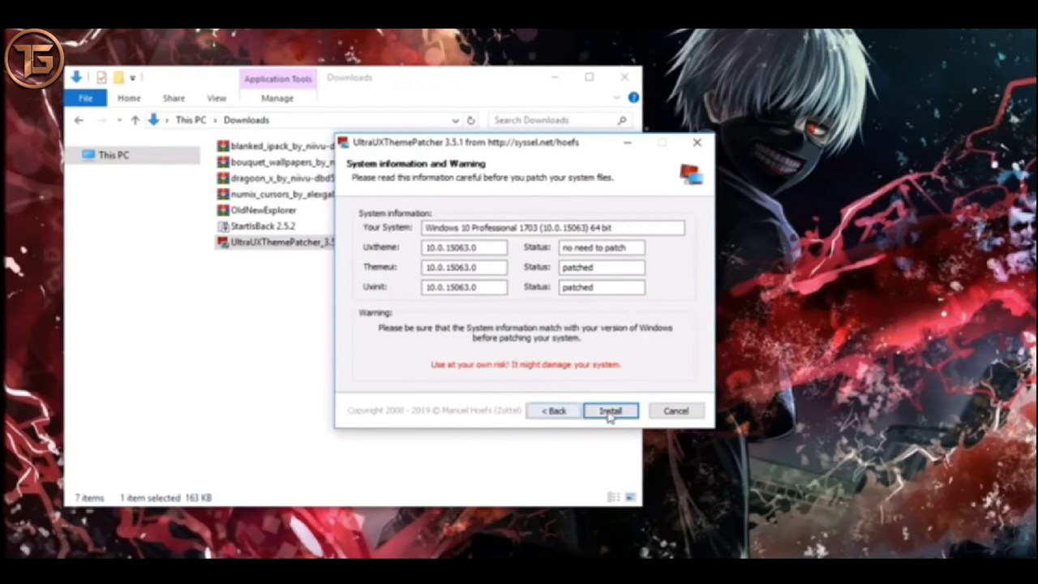
Step: Quit the UltraUXThemePatcher setup and extract the OldNewExplorer archive into the Downloads folder
left_click(697, 145)
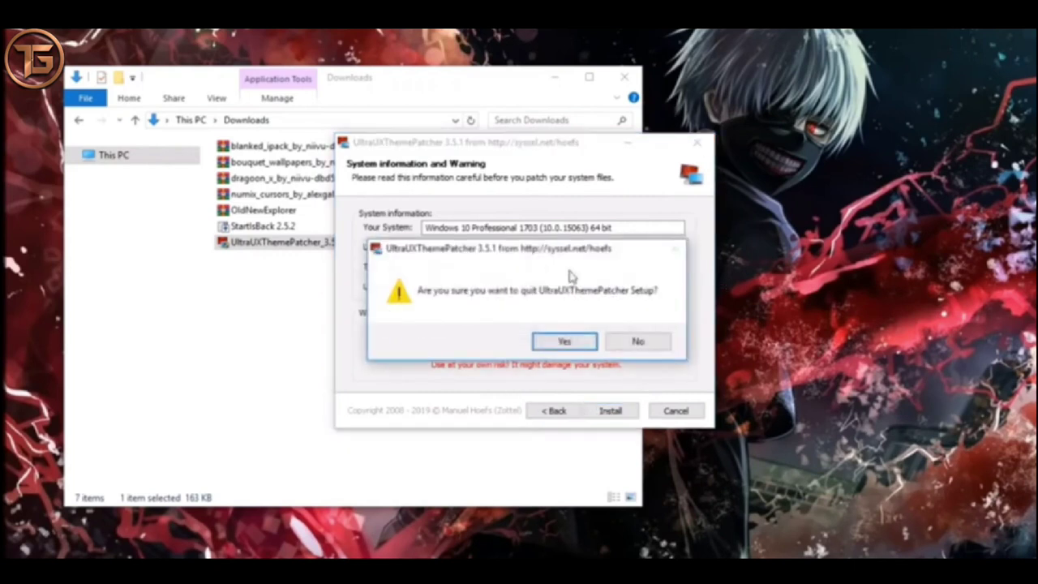
left_click(562, 343)
left_click(262, 209)
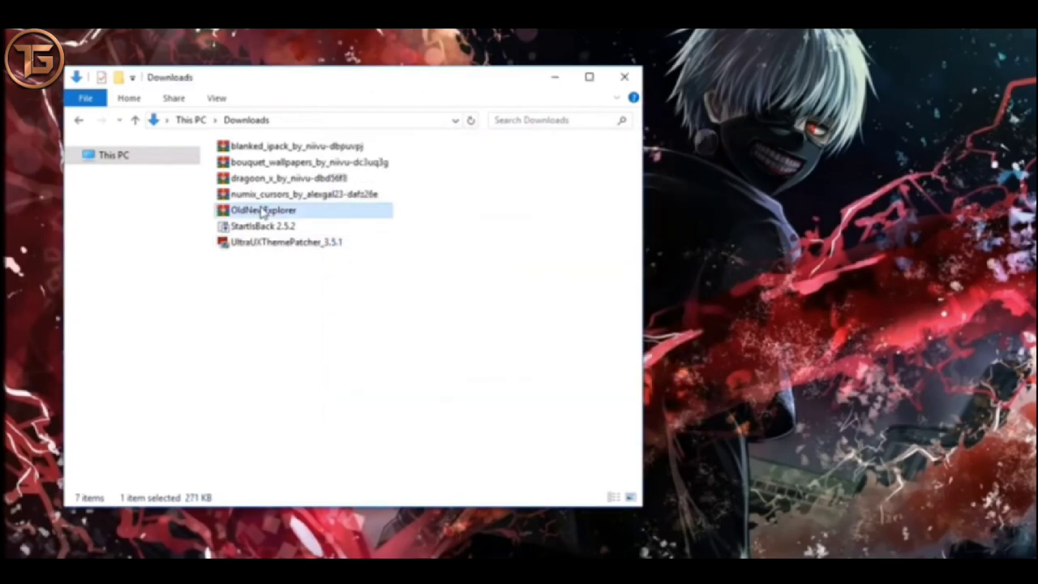
right_click(262, 209)
left_click(347, 284)
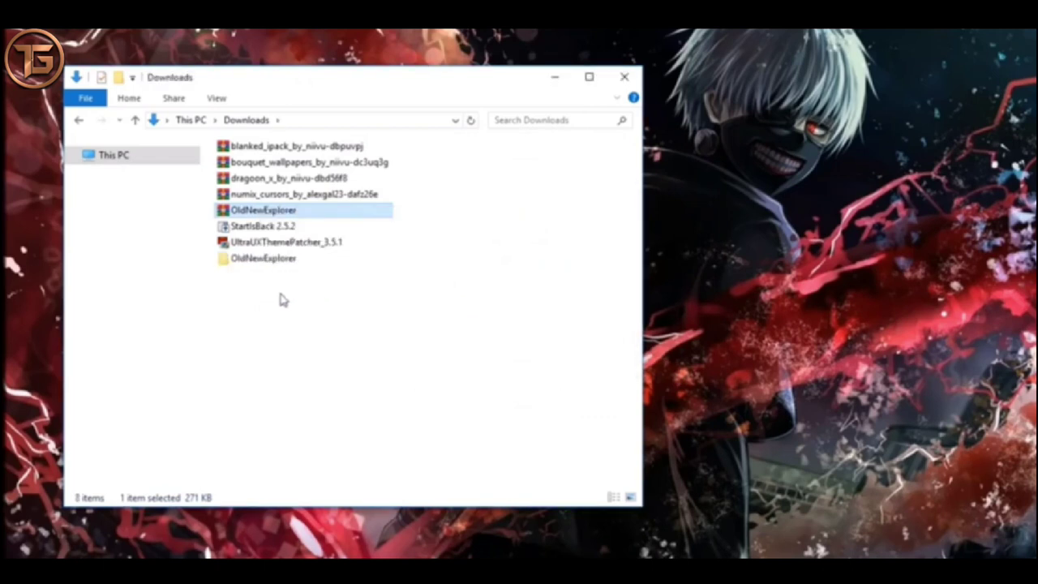
Step: Run OldNewExplorerCfg from the extracted OldNewExplorer folder as administrator and approve the request
double_click(227, 258)
left_click(234, 199)
right_click(238, 199)
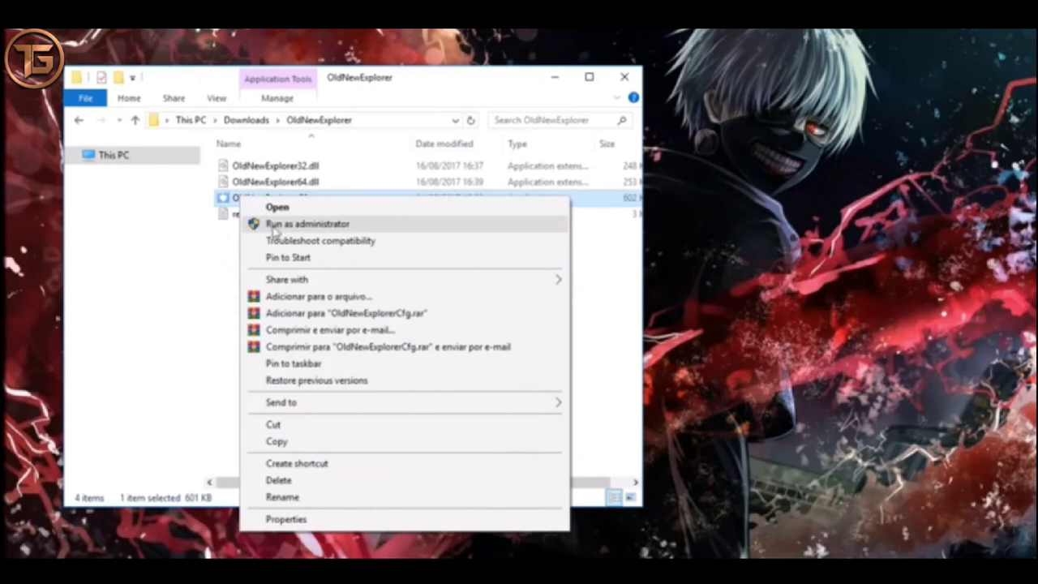
left_click(296, 228)
left_click(417, 394)
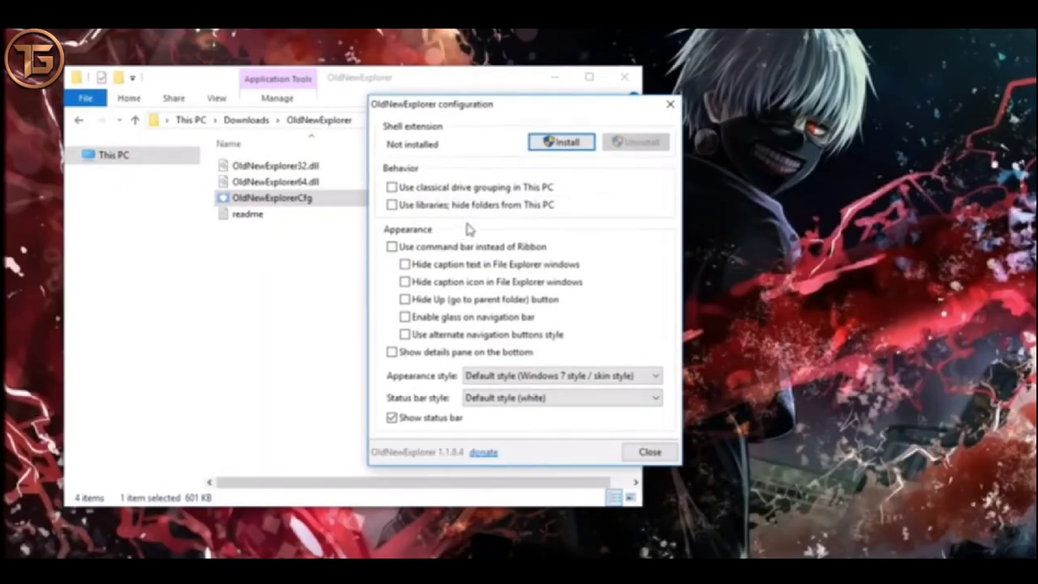
Step: Install the OldNewExplorer shell extension with command bar, alternate navigation buttons, navigation bar glass and bottom details pane enabled, and the status bar disabled
left_click(557, 143)
left_click(458, 251)
left_click(405, 335)
left_click(405, 317)
left_click(418, 418)
left_click(408, 354)
left_click(649, 452)
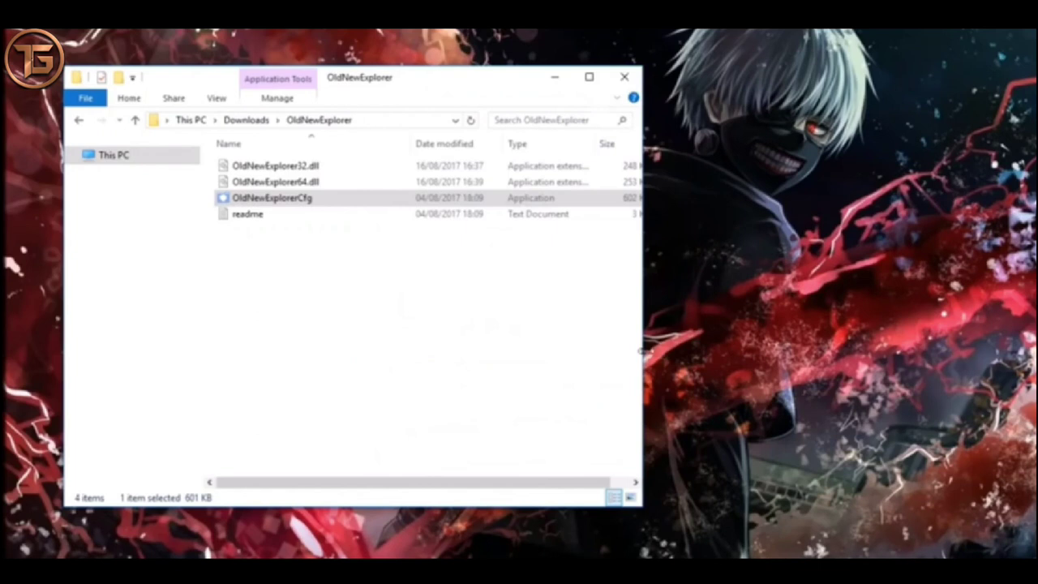
left_click(624, 77)
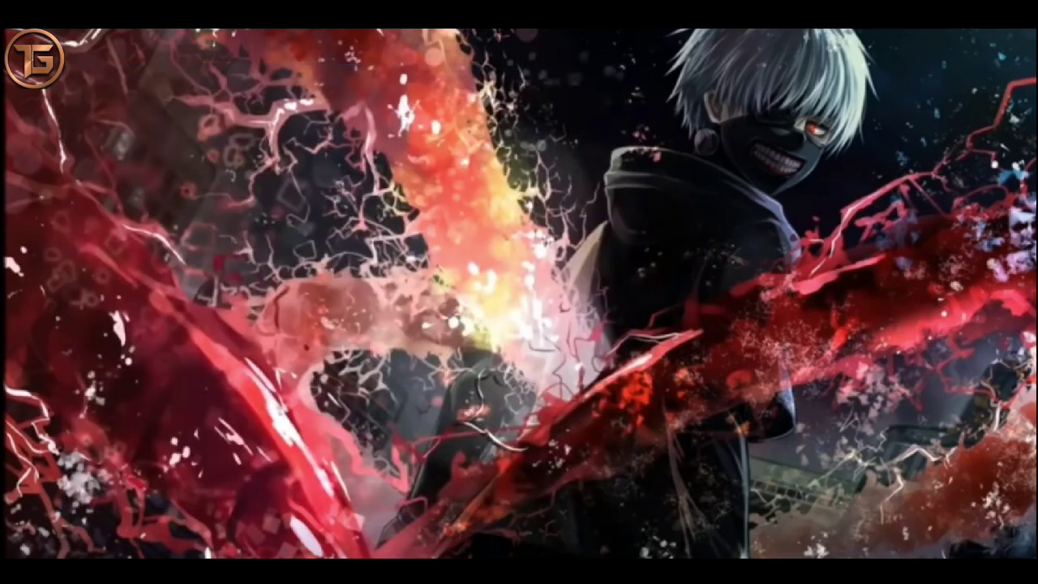
Step: Open a new File Explorer window and toggle its details pane twice through the layout options
key("super+e")
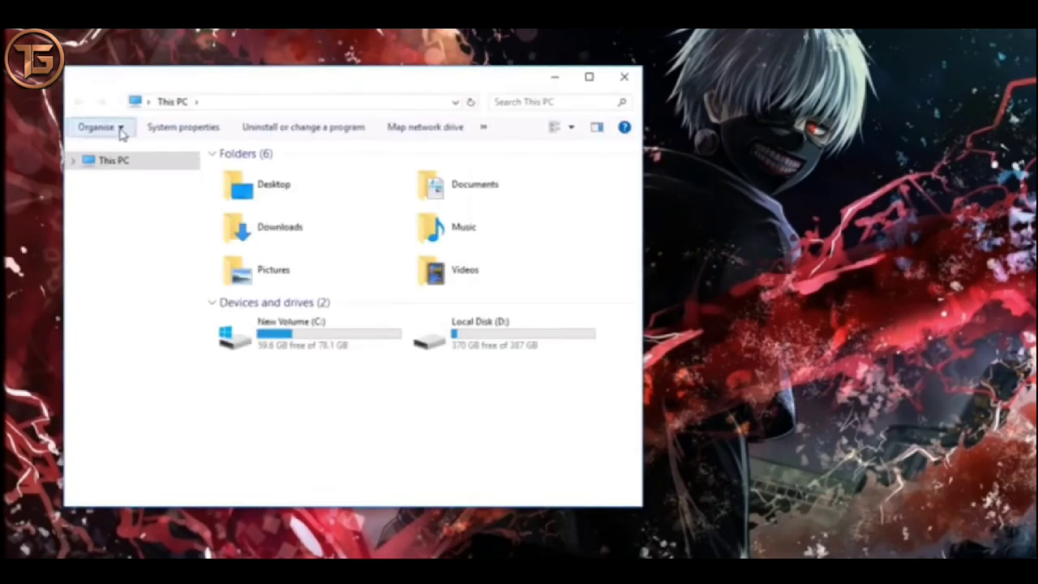
left_click(119, 132)
mouse_move(185, 261)
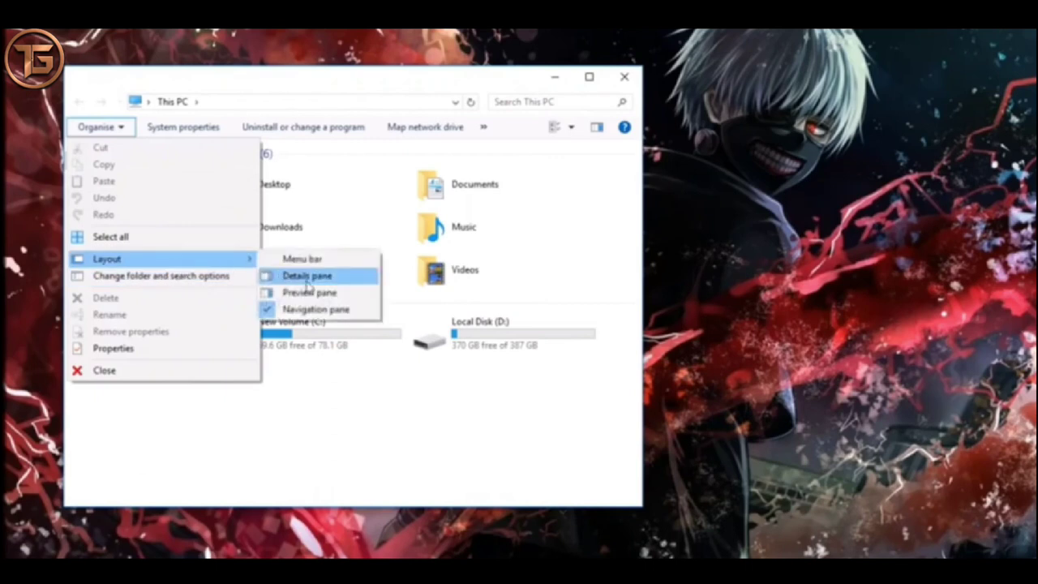
left_click(306, 280)
left_click(128, 130)
mouse_move(249, 262)
left_click(305, 275)
Step: Extract the dragoon_x theme archive into the Downloads folder
double_click(285, 231)
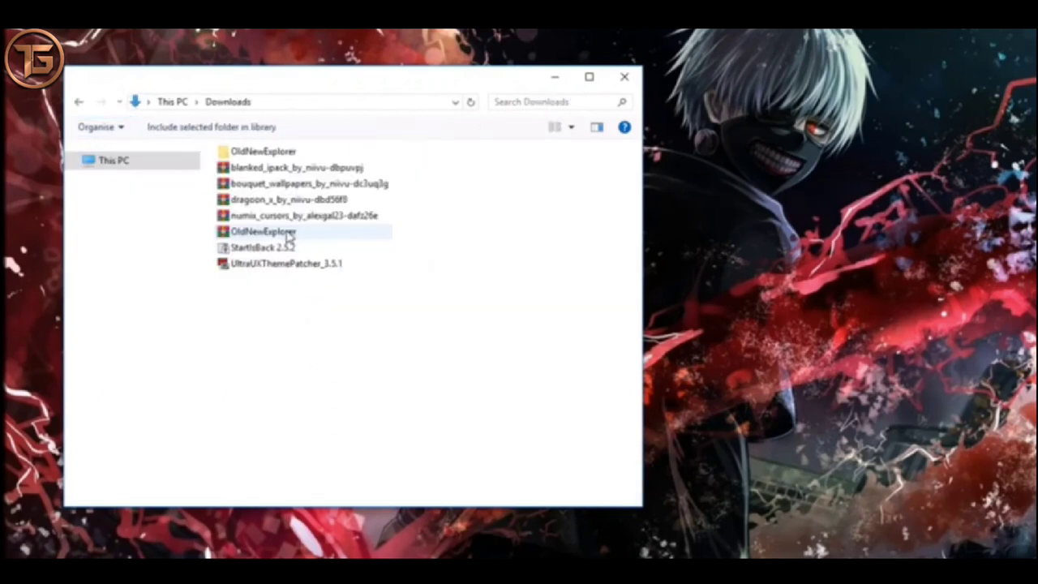
right_click(251, 201)
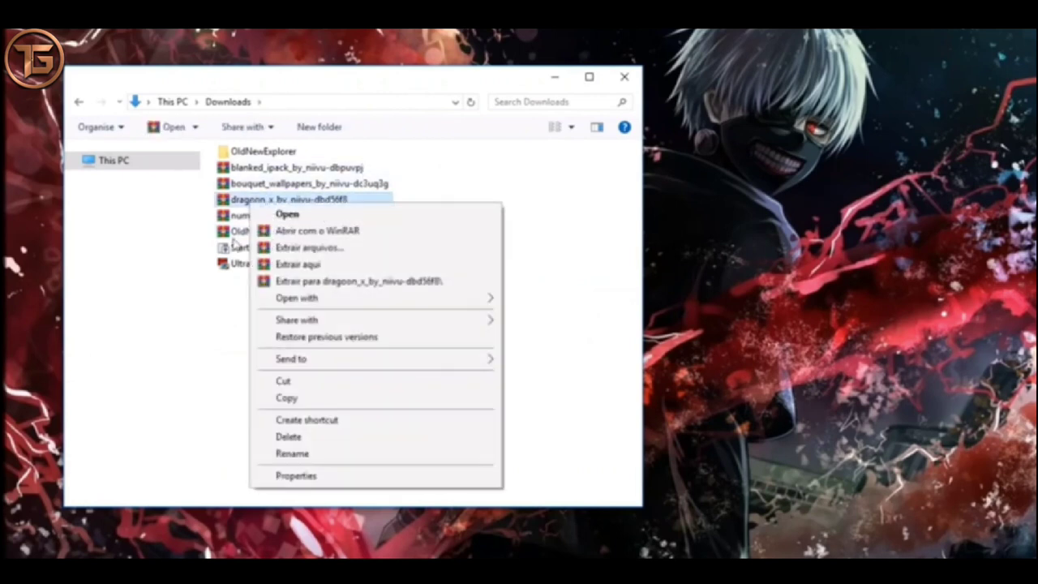
left_click(280, 264)
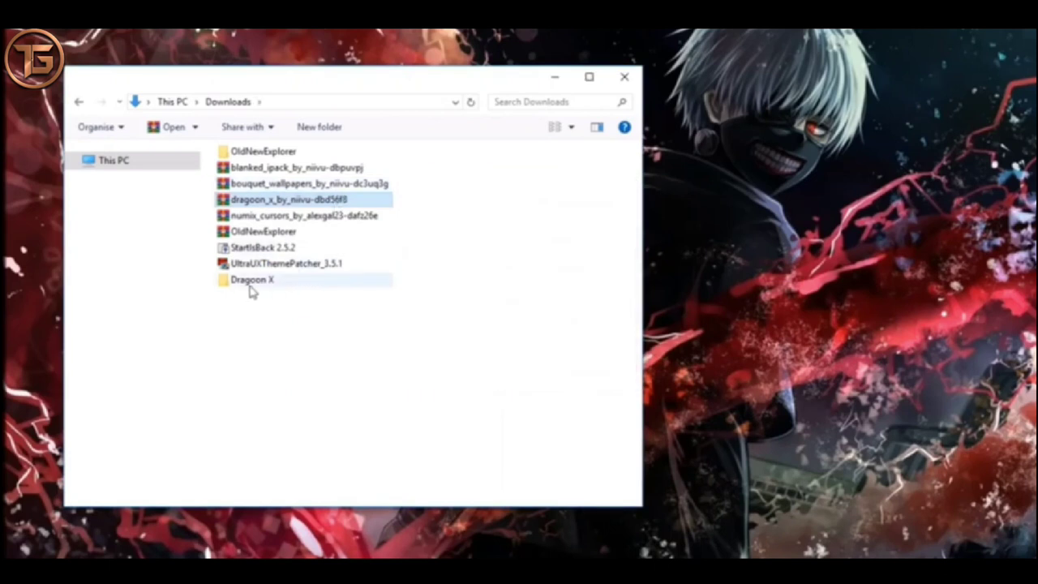
Step: Copy all folders and theme files from the Regular Taskbar folder inside Dragoon X's Theme folder
double_click(250, 281)
double_click(243, 235)
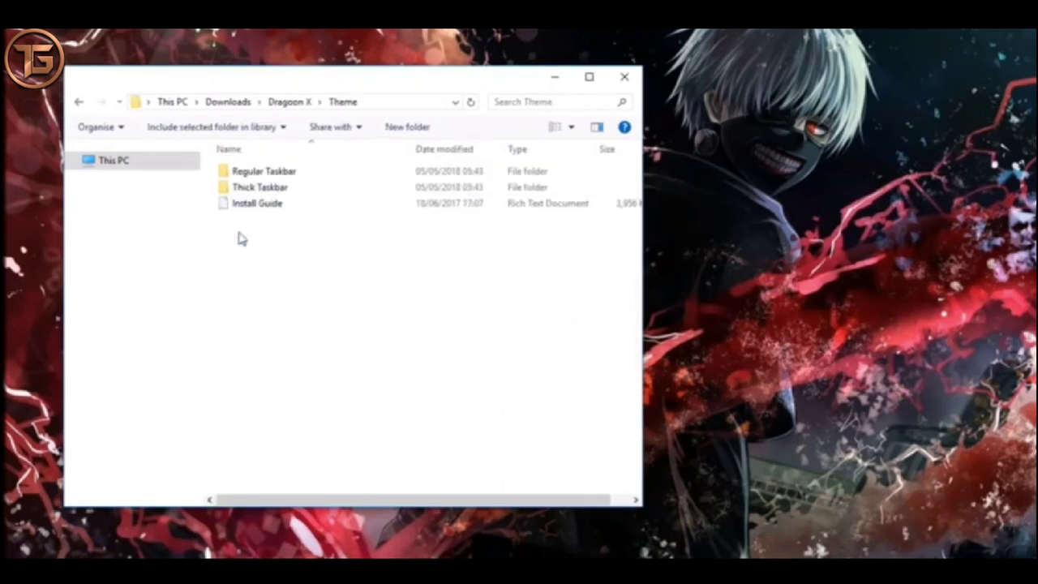
double_click(243, 172)
left_click_drag(446, 386, 251, 177)
right_click(274, 192)
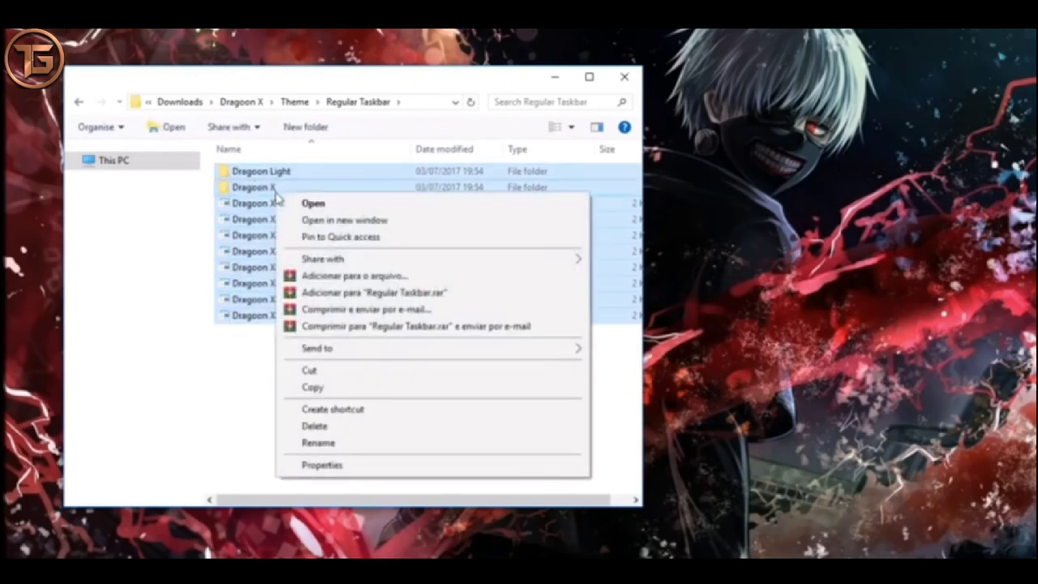
left_click(284, 387)
Step: Paste the copied theme files into C:\Windows\Resources\Themes with administrator permission and close the window
left_click(109, 160)
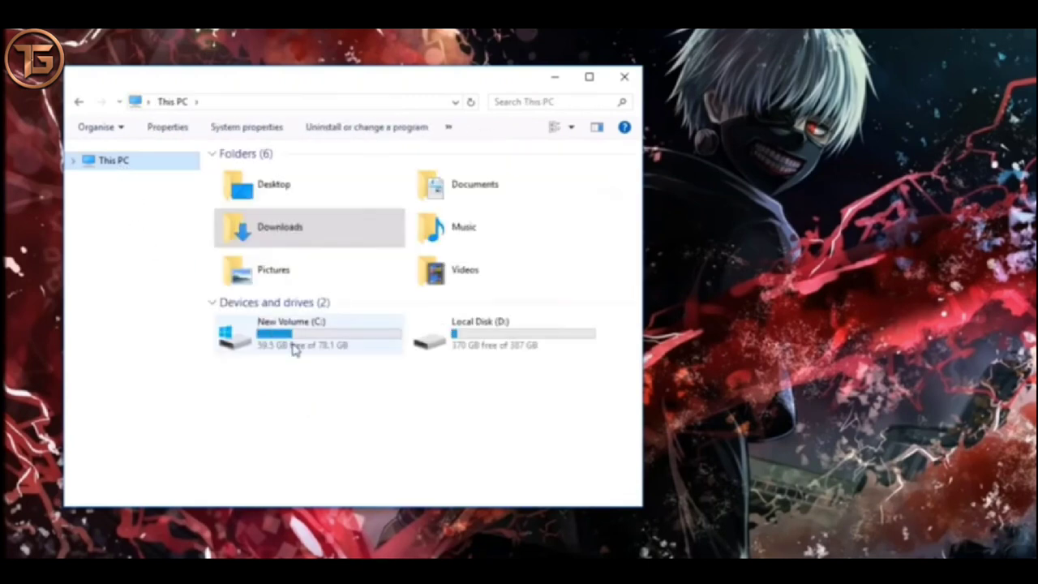
double_click(293, 347)
double_click(268, 289)
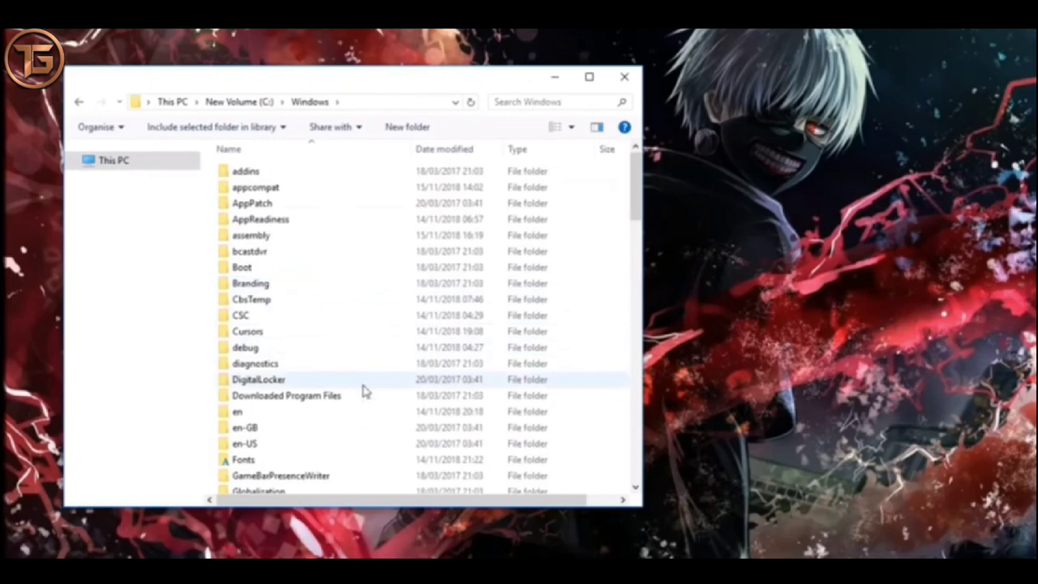
scroll(363, 391, "down", 11)
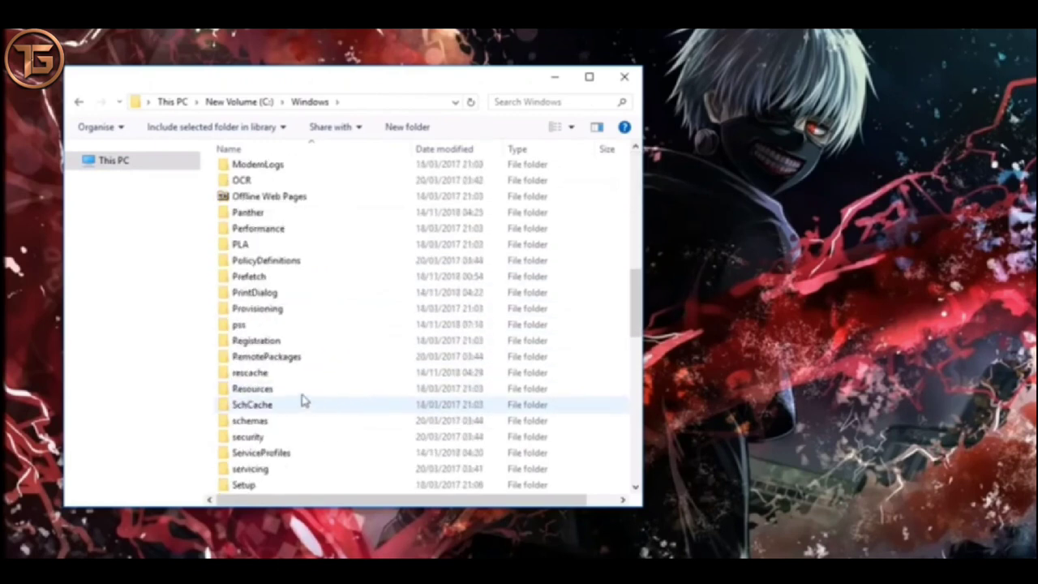
double_click(290, 390)
double_click(241, 203)
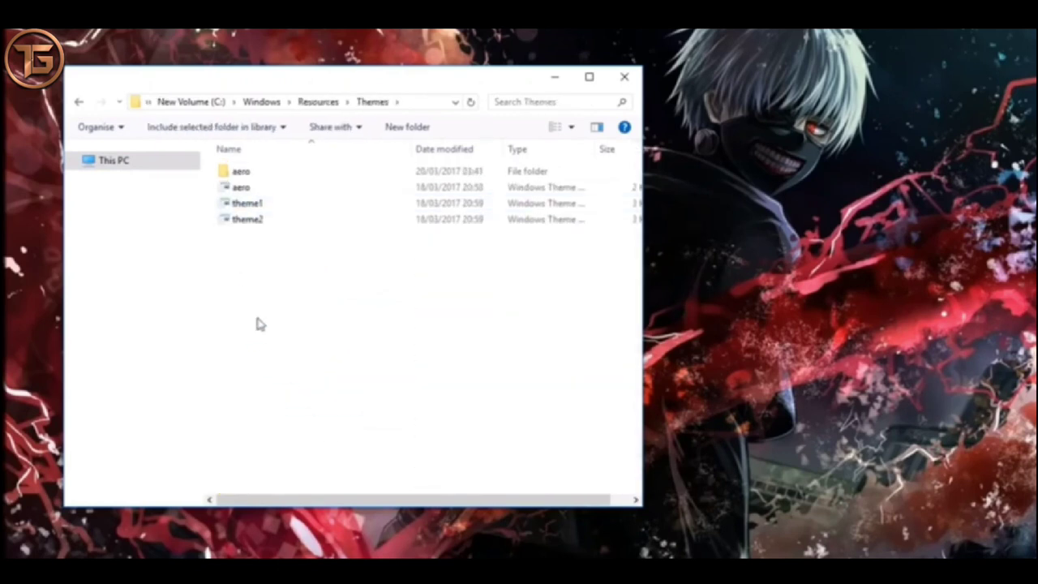
right_click(256, 325)
left_click(303, 422)
left_click(482, 213)
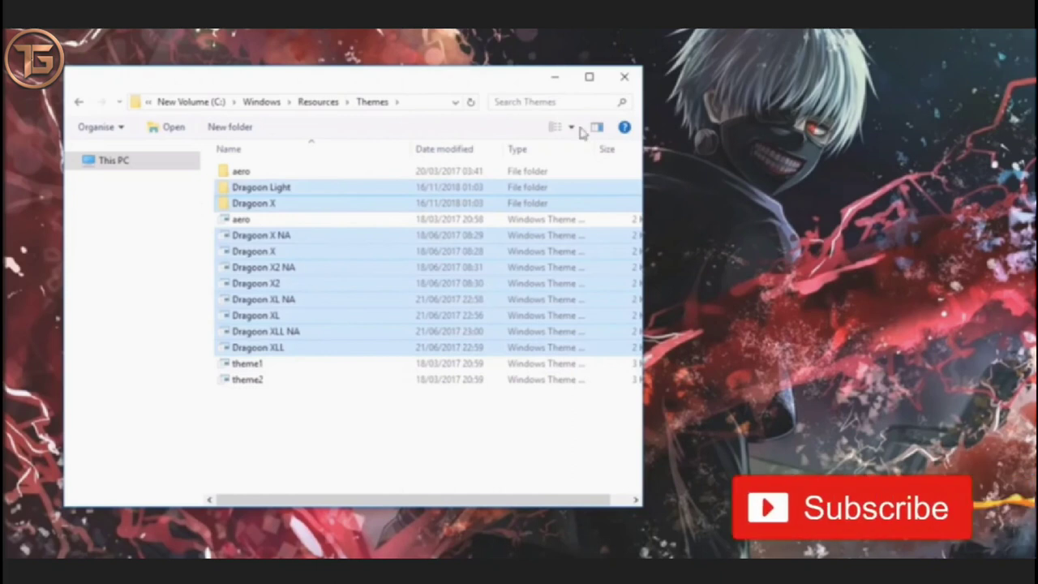
left_click(624, 76)
Step: Apply a Dragoon No Addressbar theme in the desktop's personalisation settings and close Settings
right_click(620, 73)
left_click(659, 260)
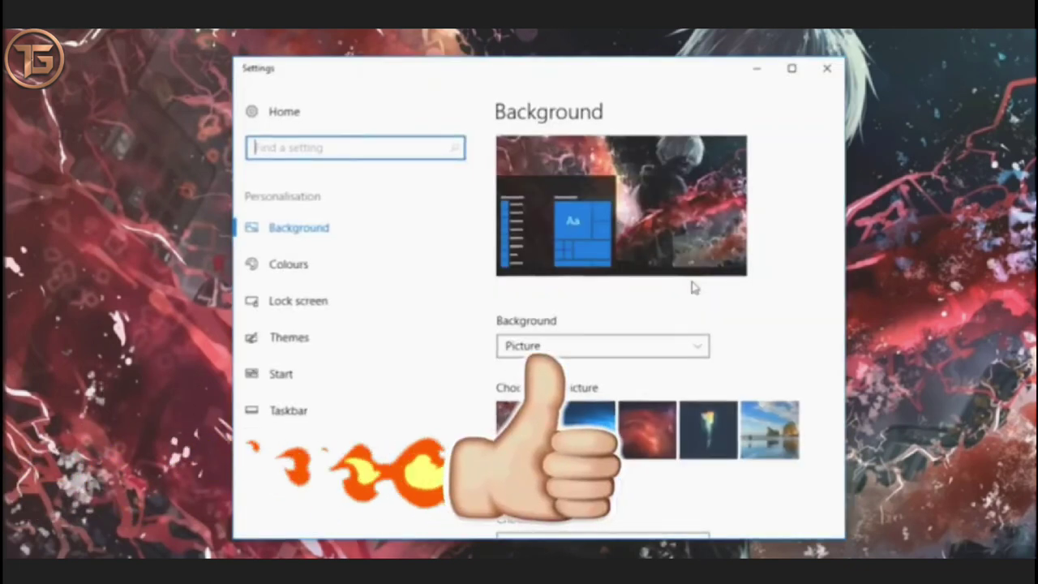
scroll(693, 287, "down", 4)
left_click(354, 337)
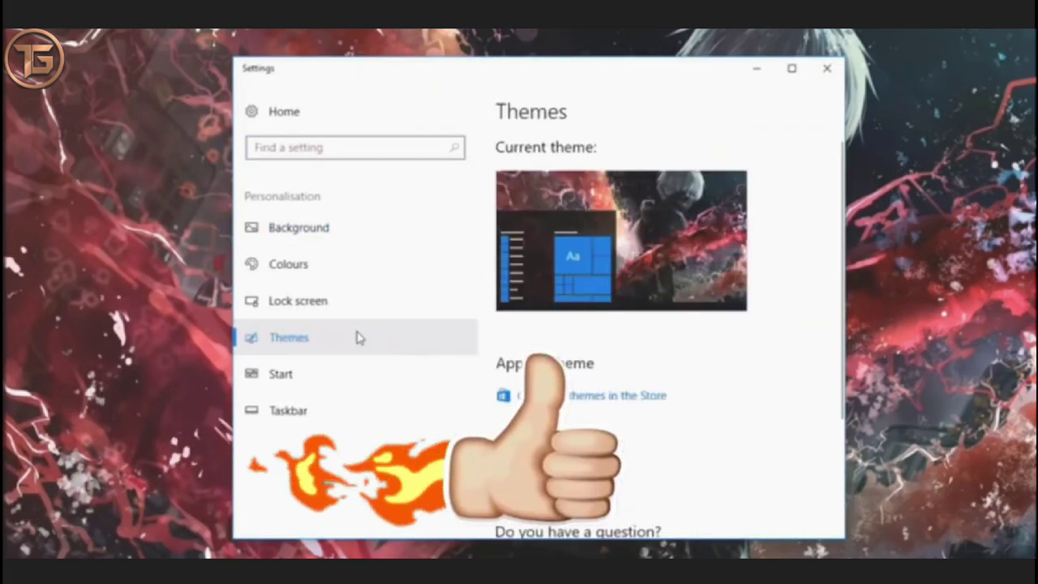
scroll(783, 301, "down", 8)
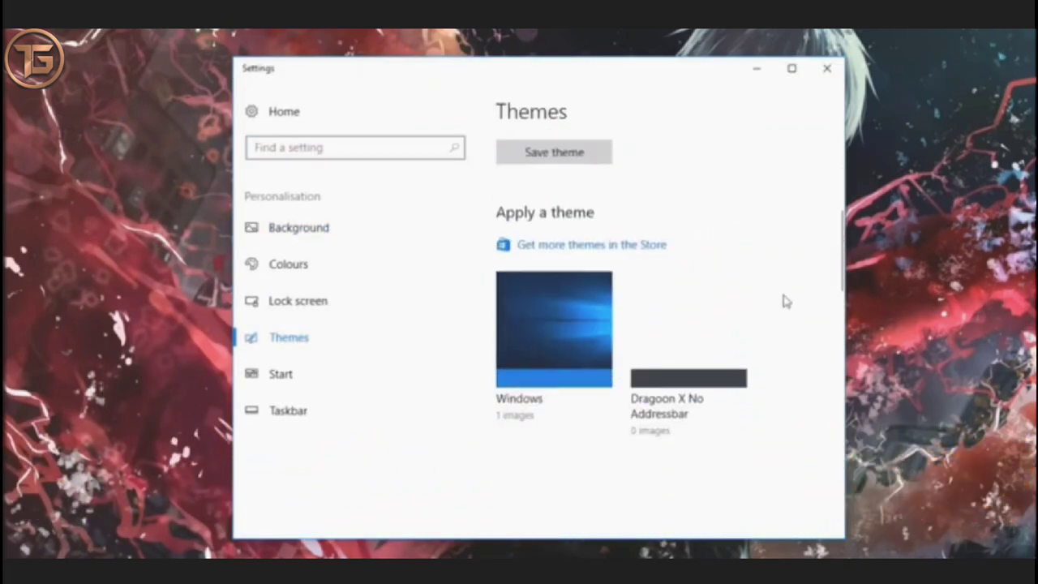
left_click(683, 341)
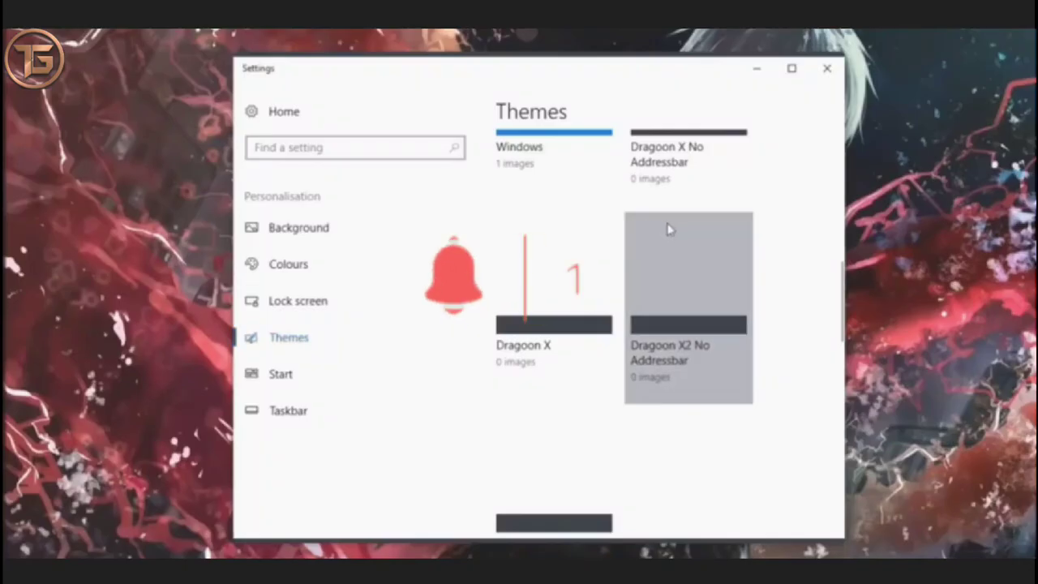
left_click(826, 68)
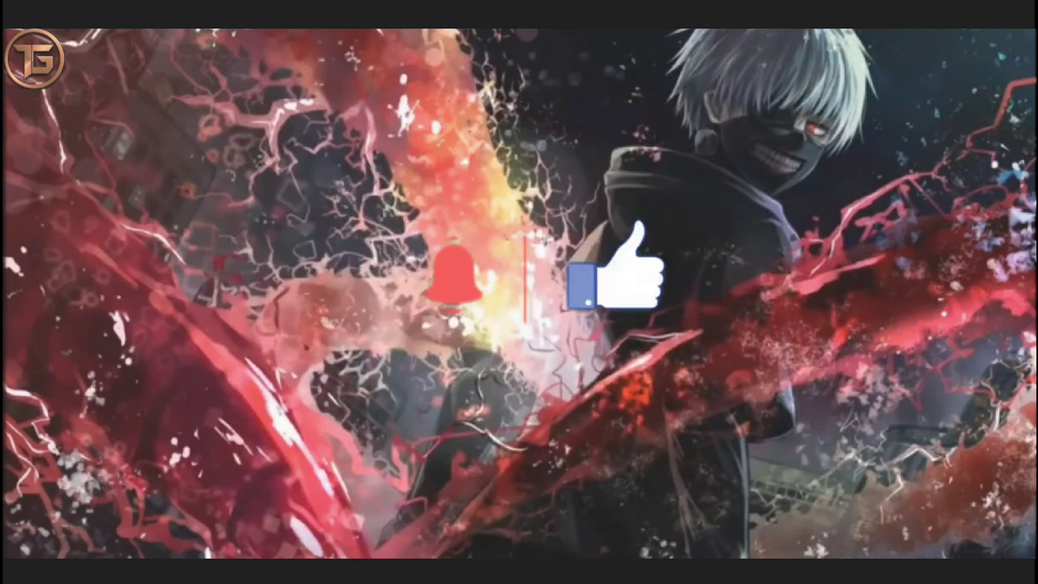
Step: Extract the bouquet_wallpapers archive into the Downloads folder
key("super+e")
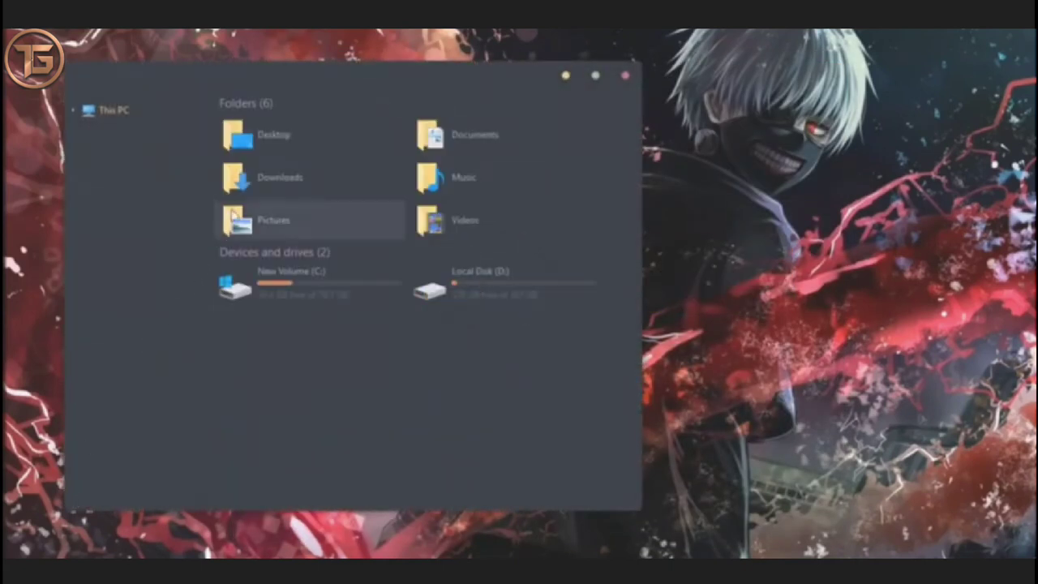
double_click(272, 180)
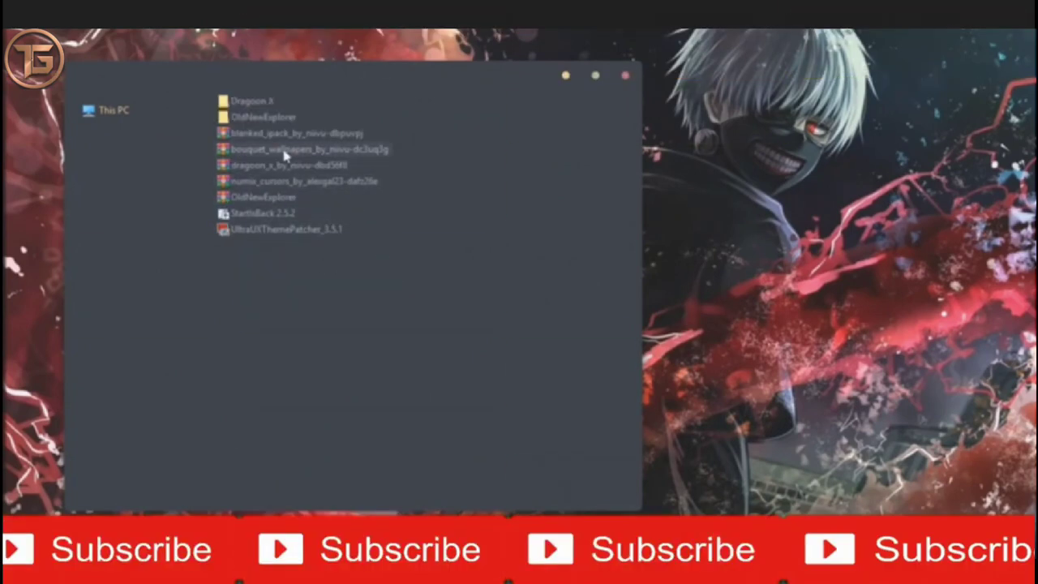
right_click(286, 153)
left_click(301, 209)
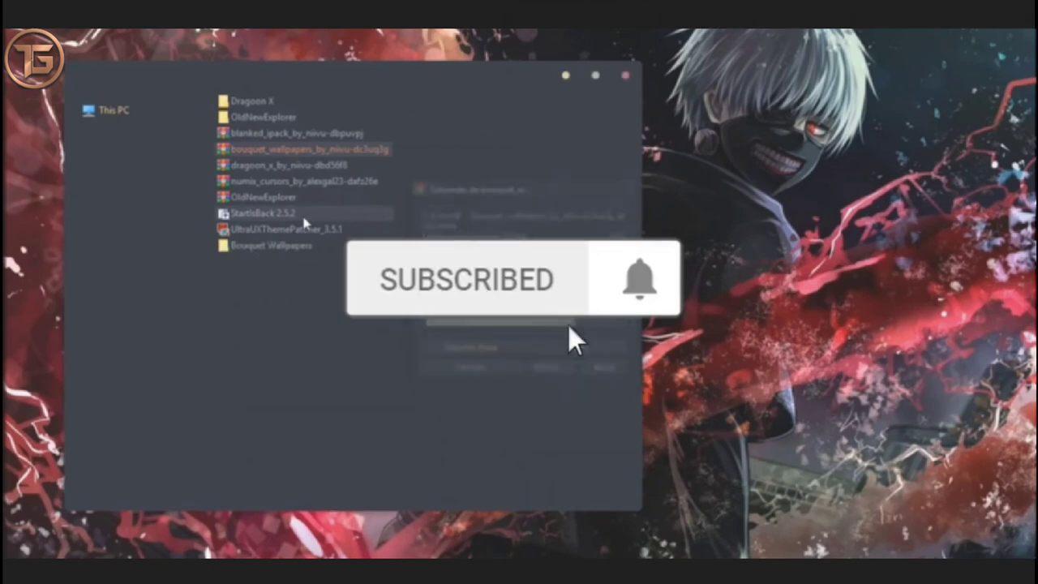
Step: Set the bouquet (4) image from the Bouquet Wallpapers folder as the desktop background
double_click(288, 246)
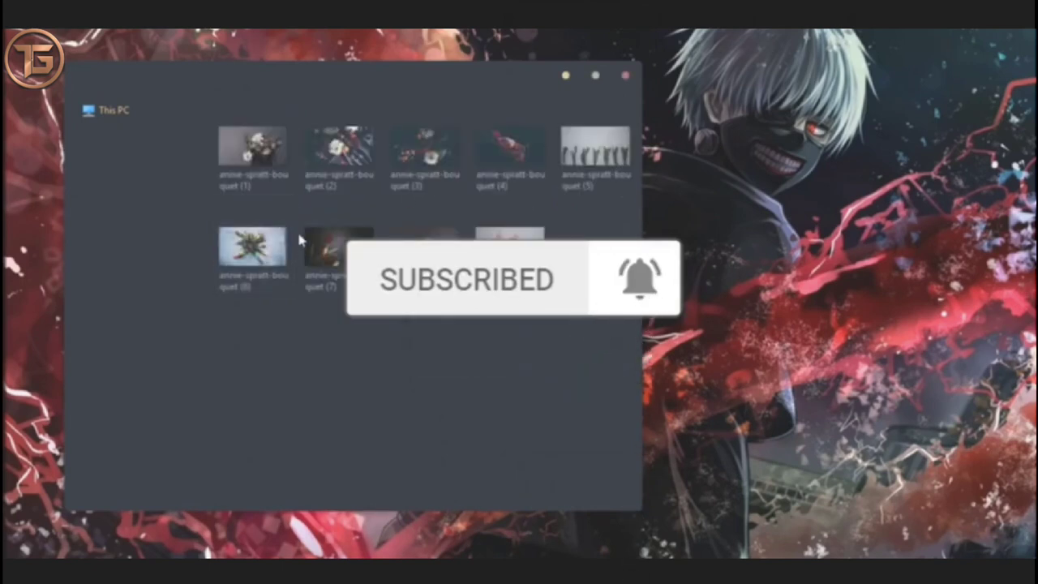
right_click(509, 141)
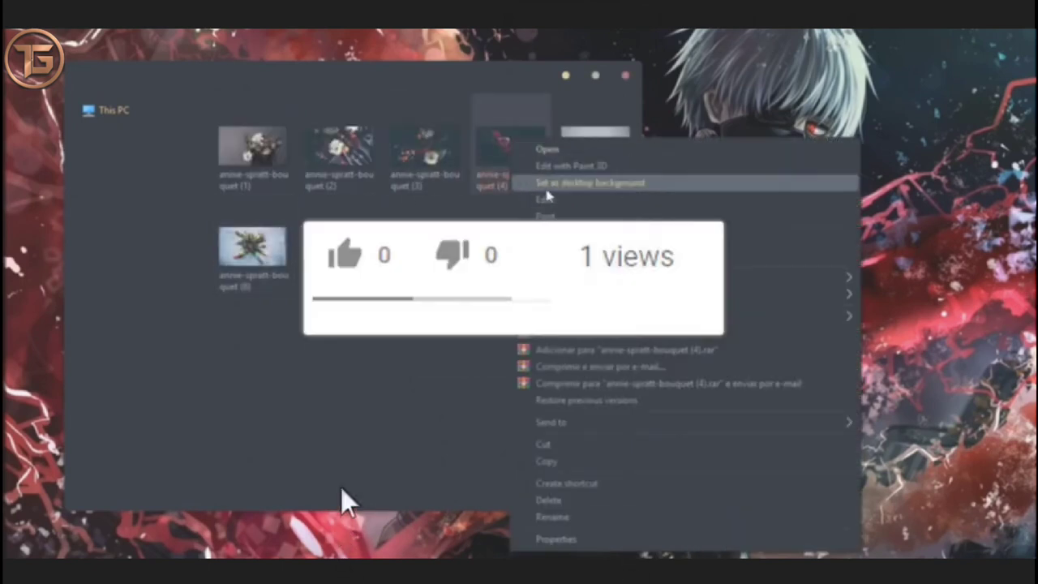
left_click(568, 184)
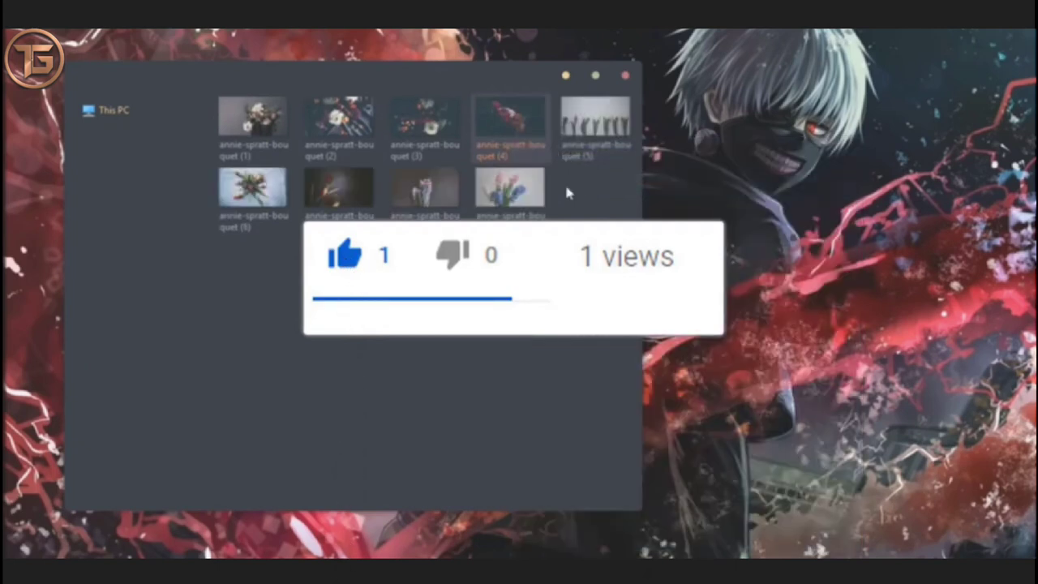
right_click(503, 130)
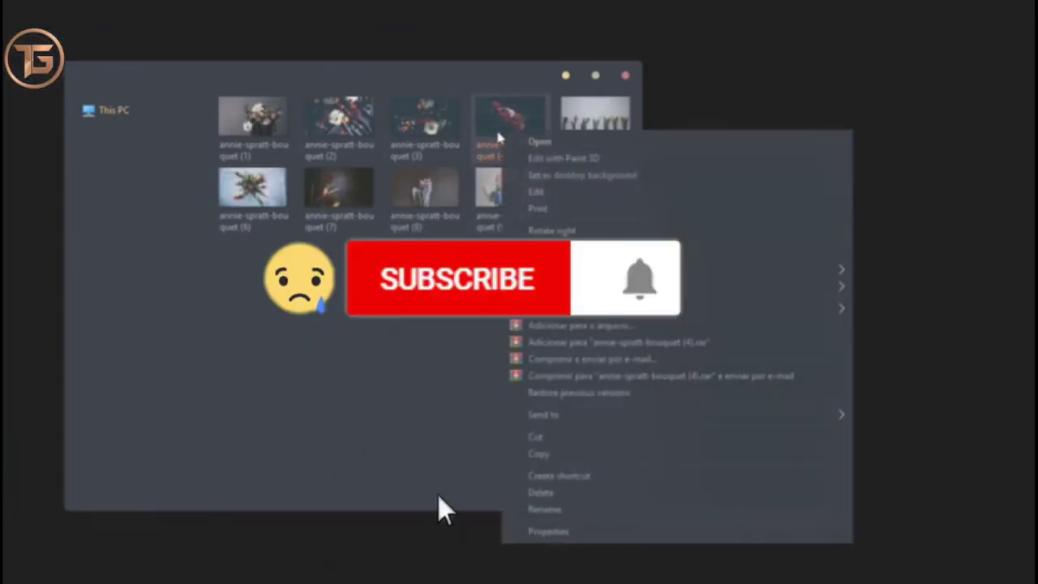
left_click(545, 176)
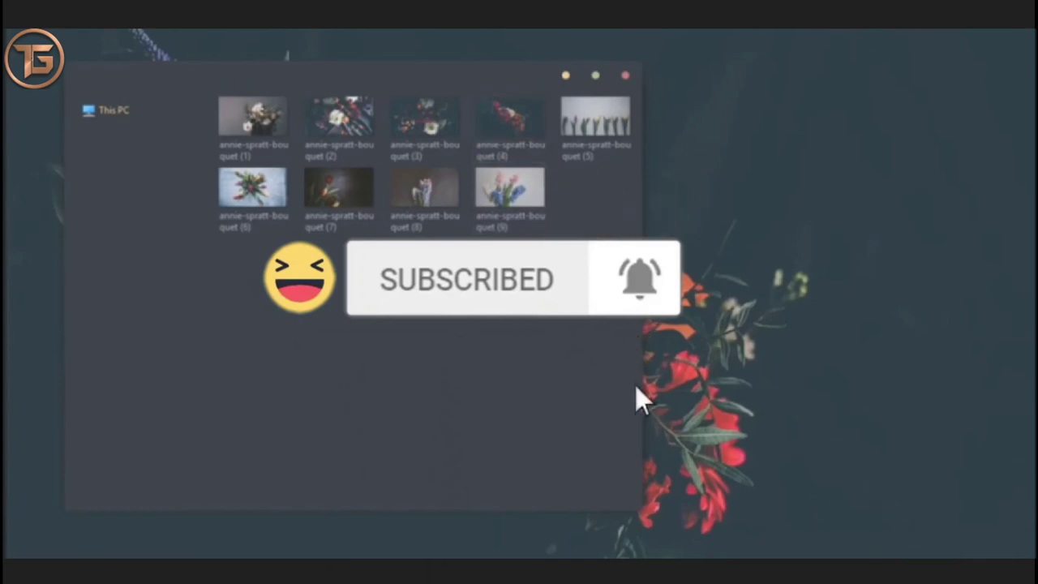
Step: Return to the Downloads folder and extract the blanked_ipack archive there
left_click(147, 107)
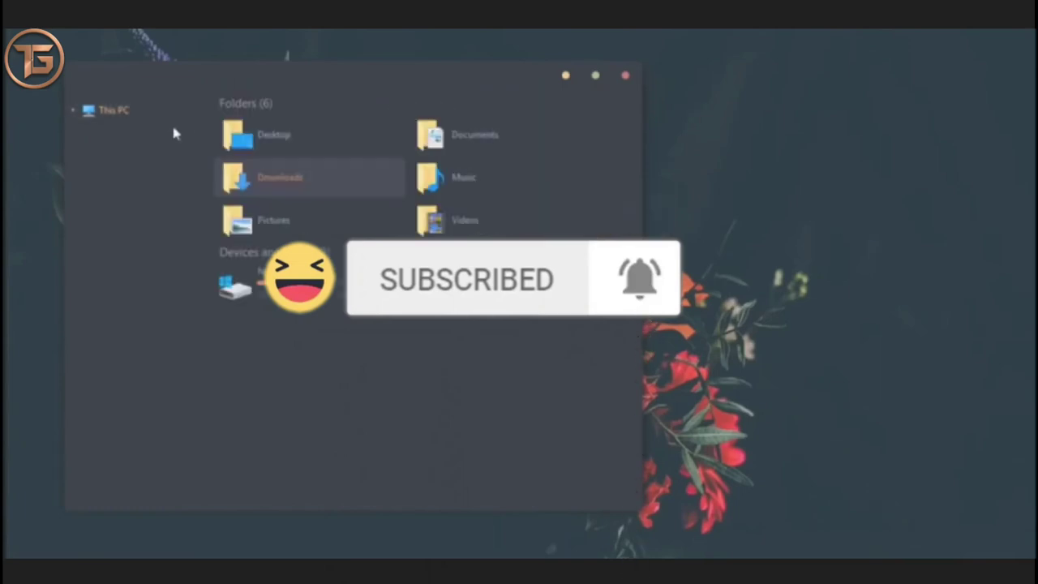
double_click(287, 181)
right_click(271, 153)
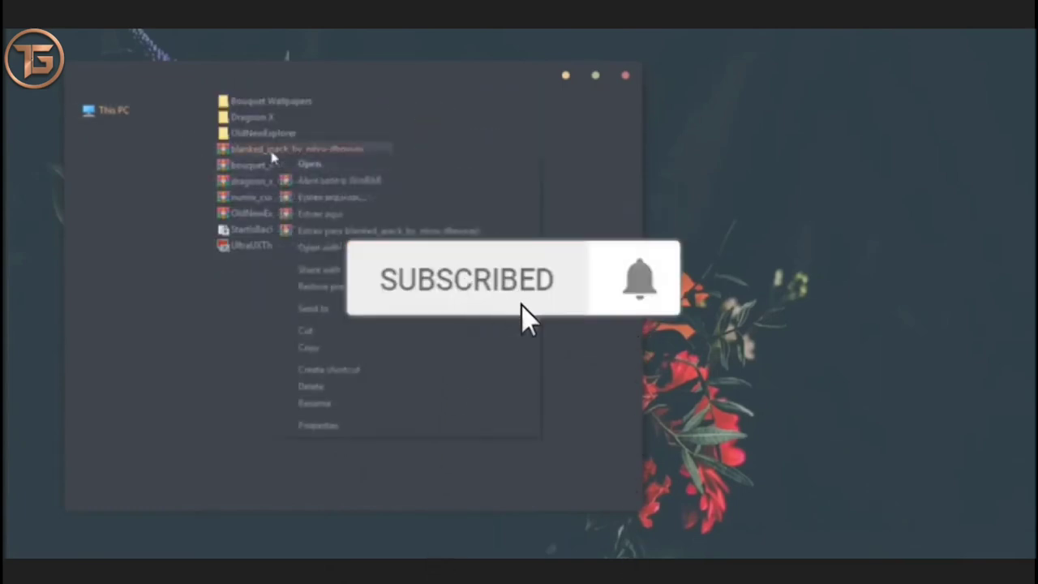
left_click(294, 216)
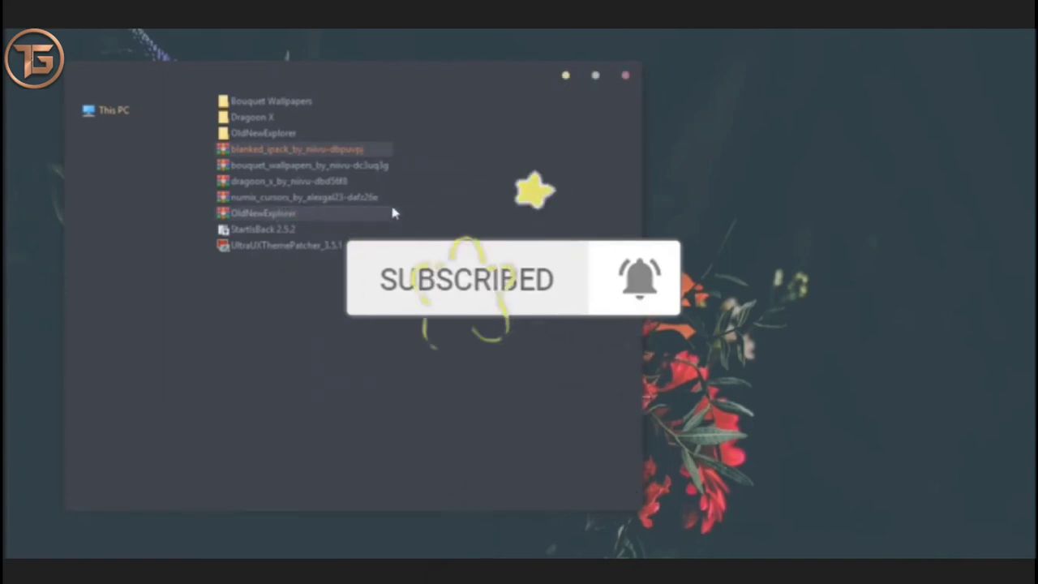
Step: Open the extracted Blanked iPack folder and rename the Blanked.ee file to Blanked.exe
double_click(300, 261)
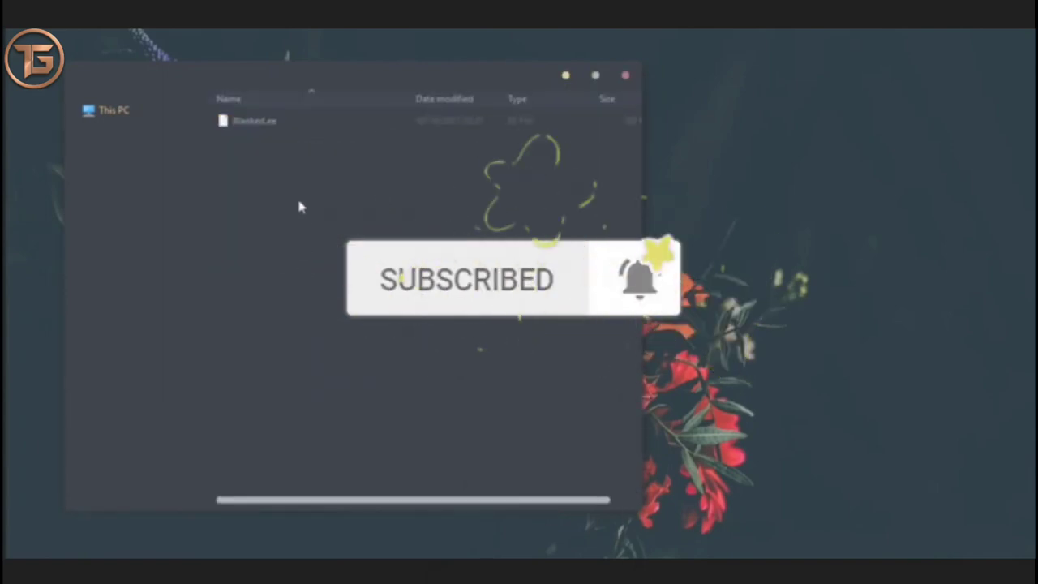
right_click(248, 128)
left_click(322, 359)
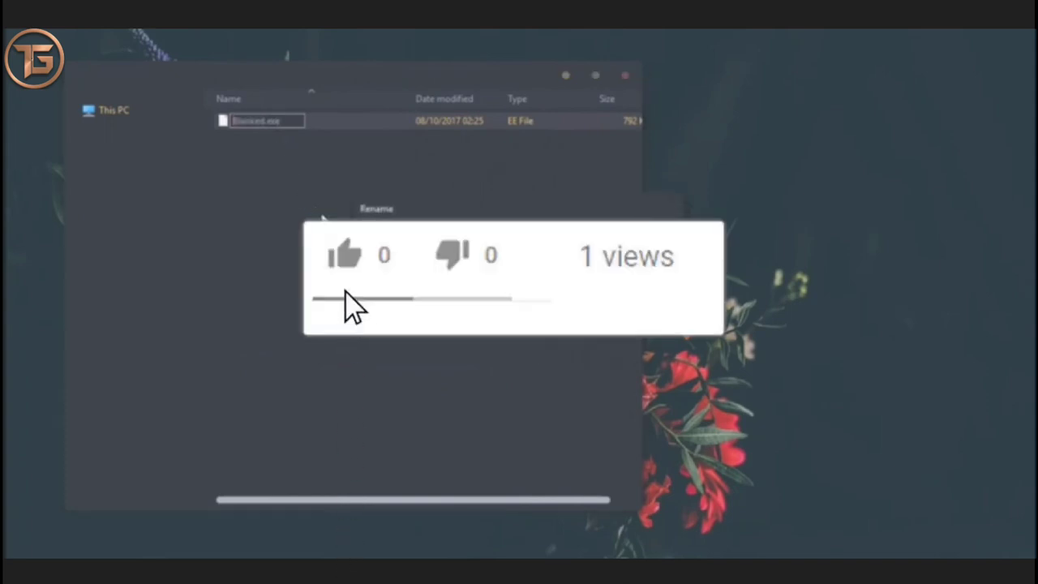
left_click(570, 315)
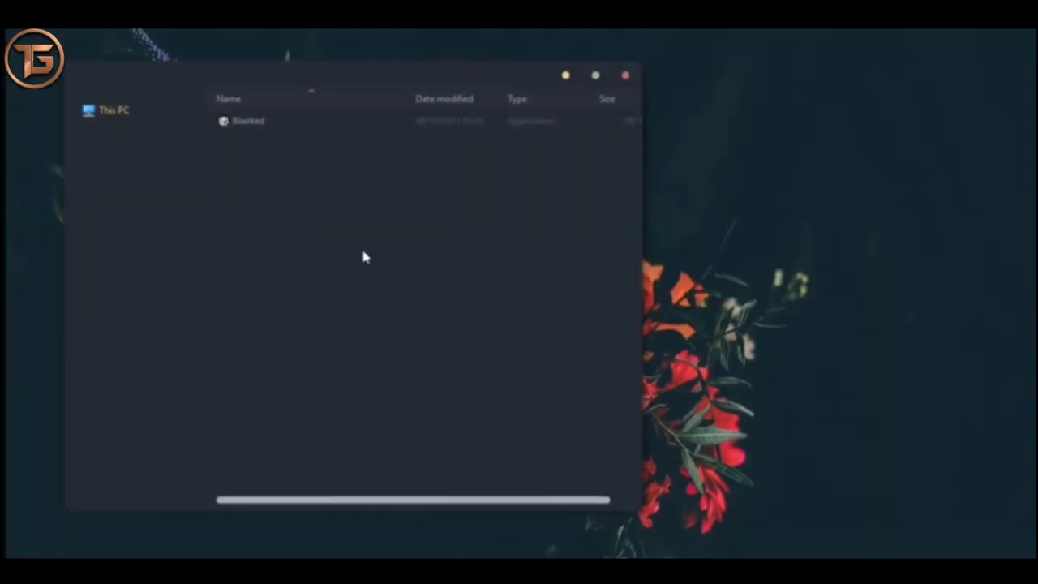
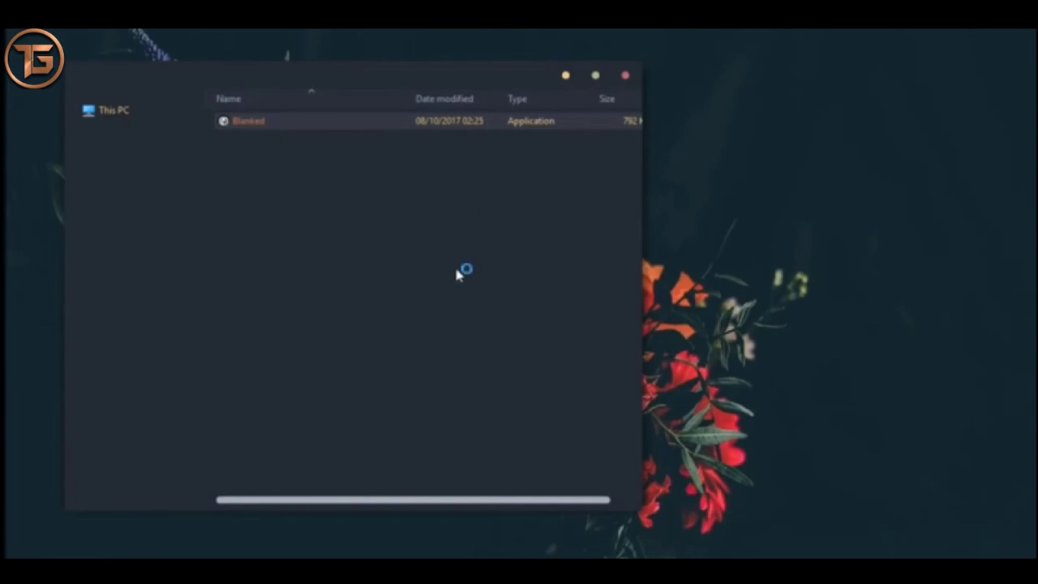
Step: Install the Blanked icon pack with the Patch all files option and close the finished installer
left_click(344, 423)
left_click(607, 428)
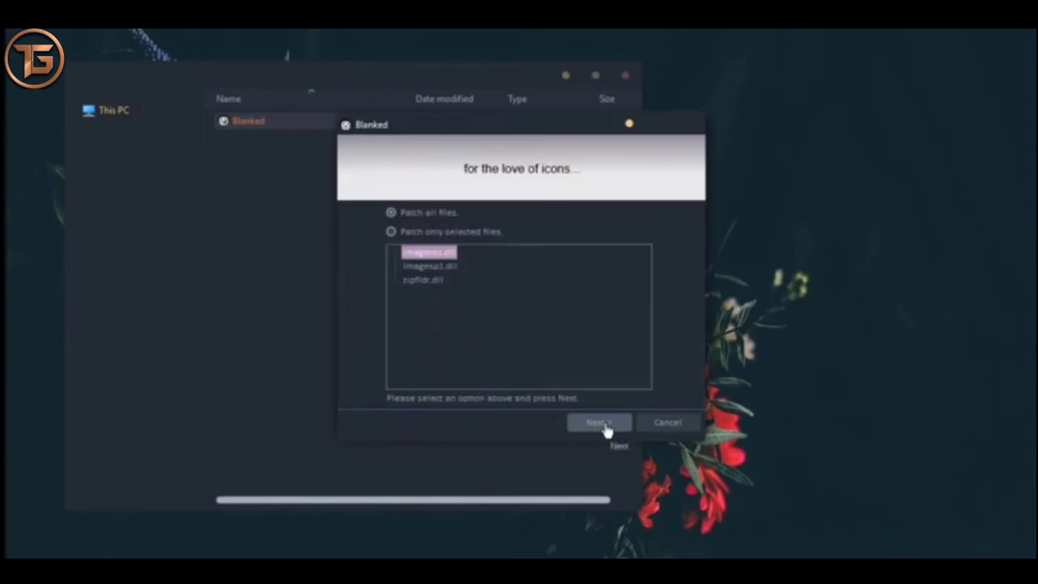
left_click(606, 428)
left_click(535, 341)
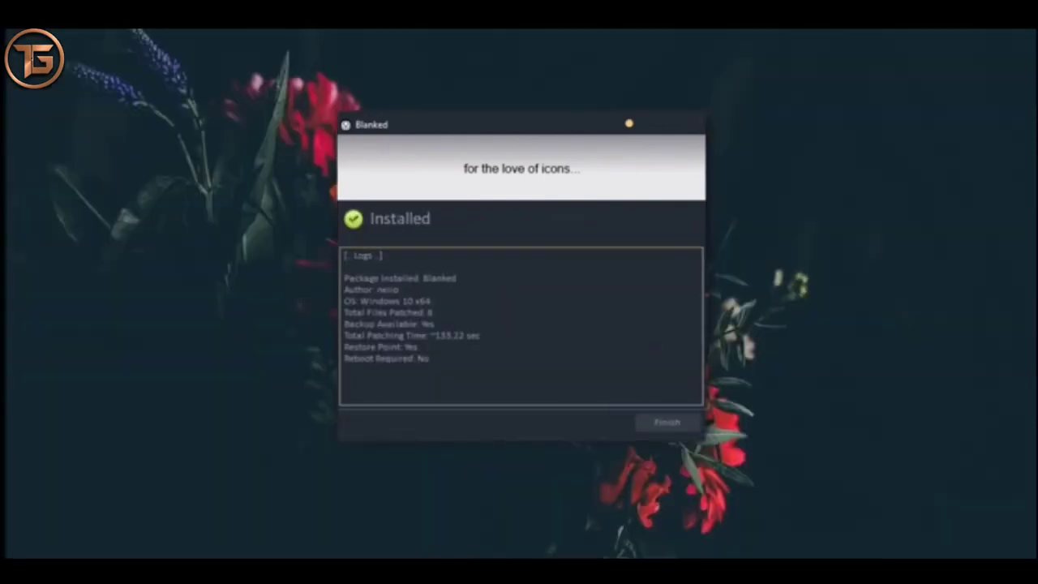
left_click(667, 423)
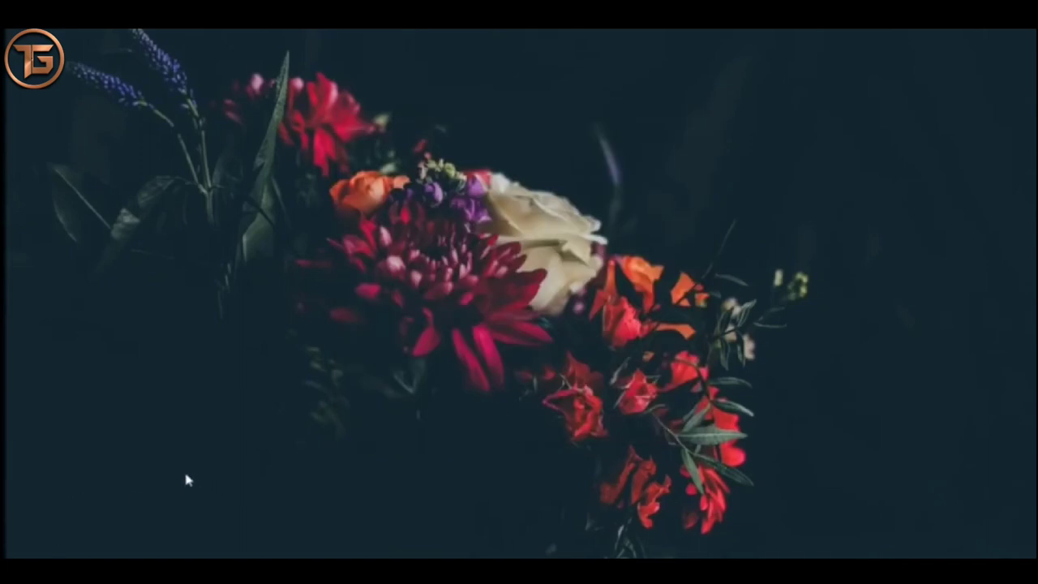
Step: Open the Downloads folder and extract the numix_cursors archive there
key("super+e")
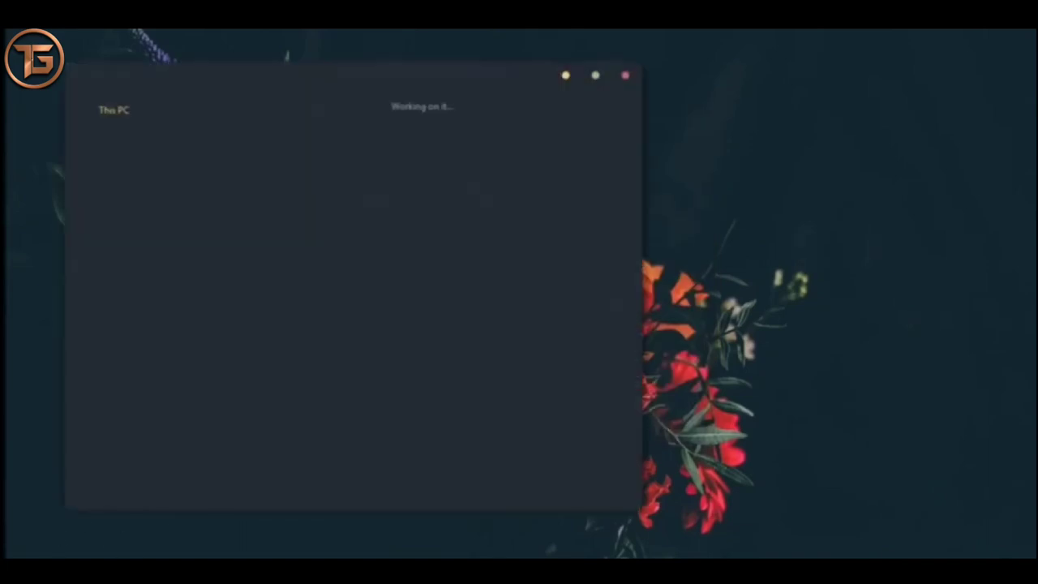
double_click(282, 181)
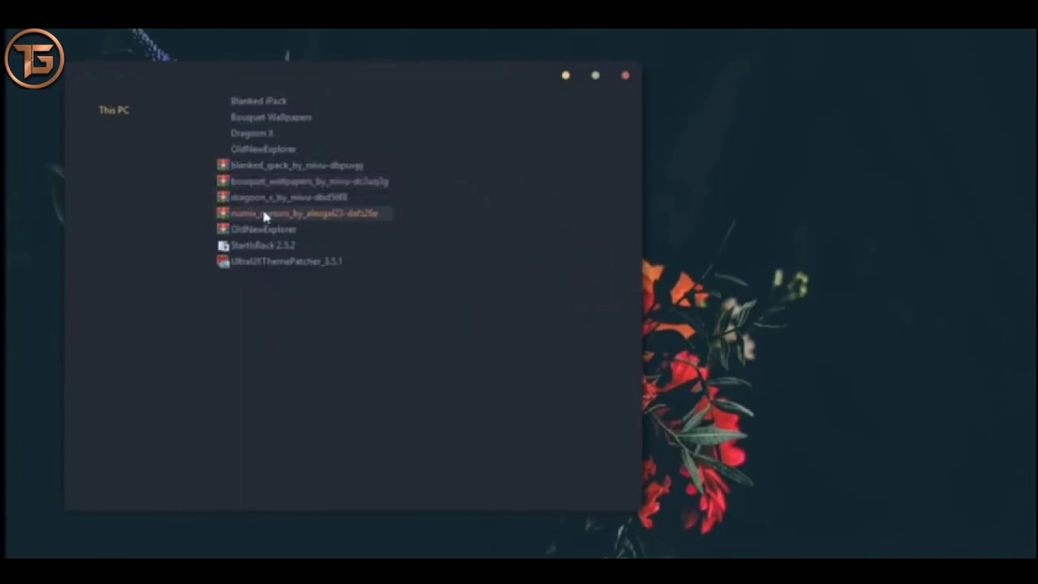
right_click(275, 212)
left_click(308, 270)
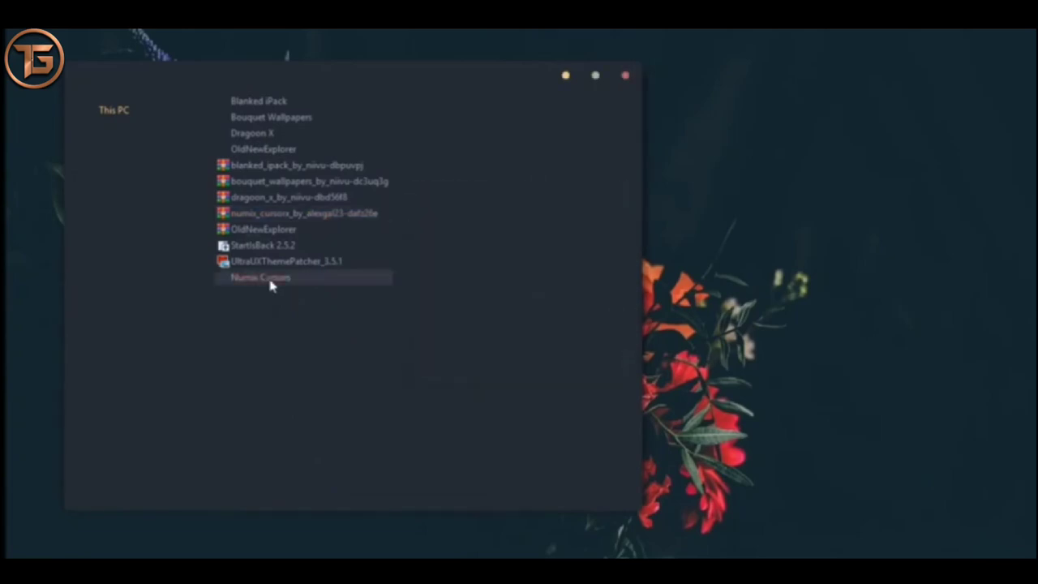
Step: Install the cursor set from the Install setup file in the Numix Cursors folder, apply it and close the folder window
double_click(271, 278)
double_click(243, 121)
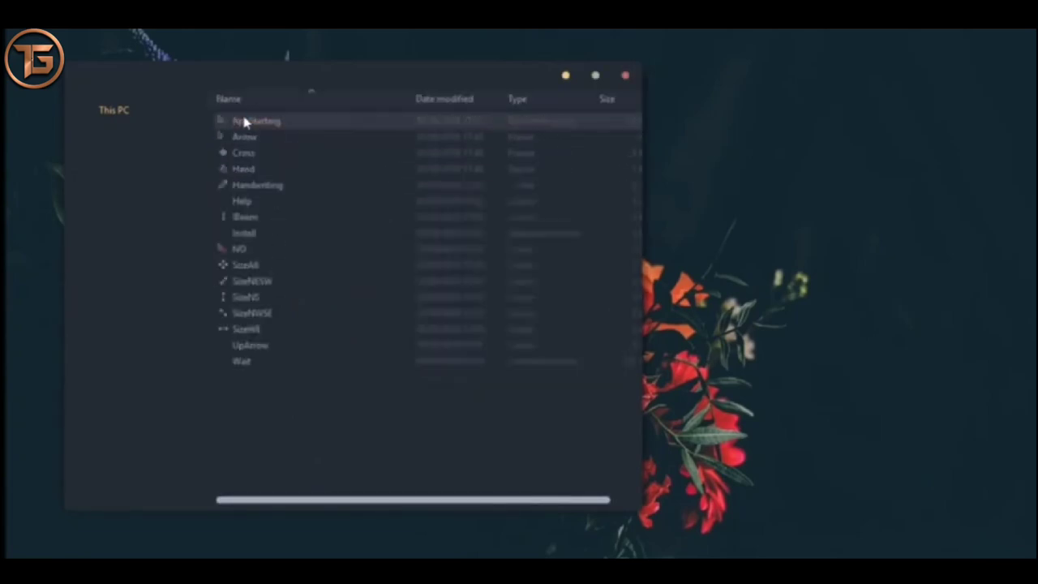
right_click(236, 241)
left_click(257, 262)
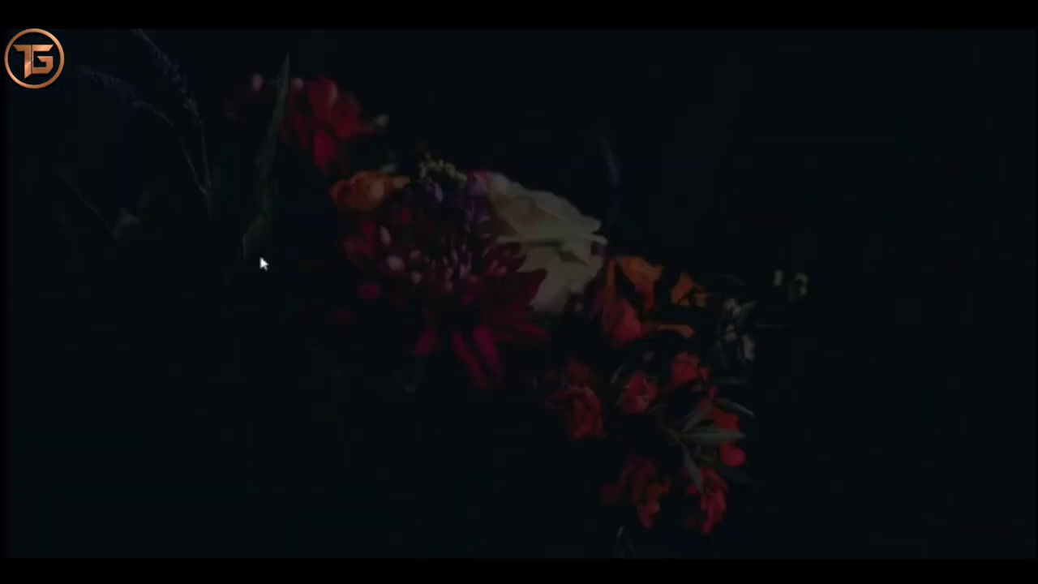
left_click(440, 382)
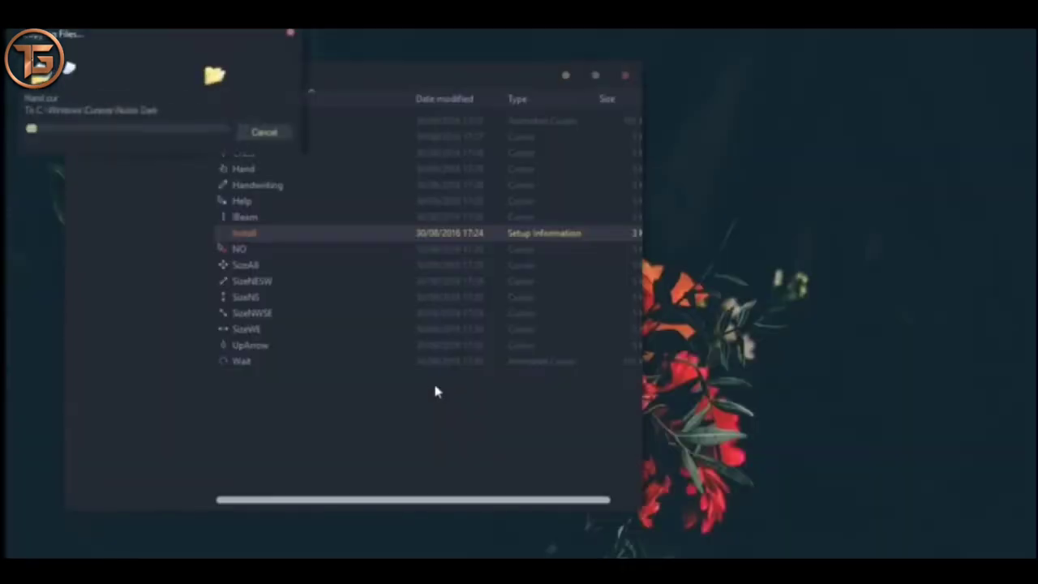
left_click(400, 421)
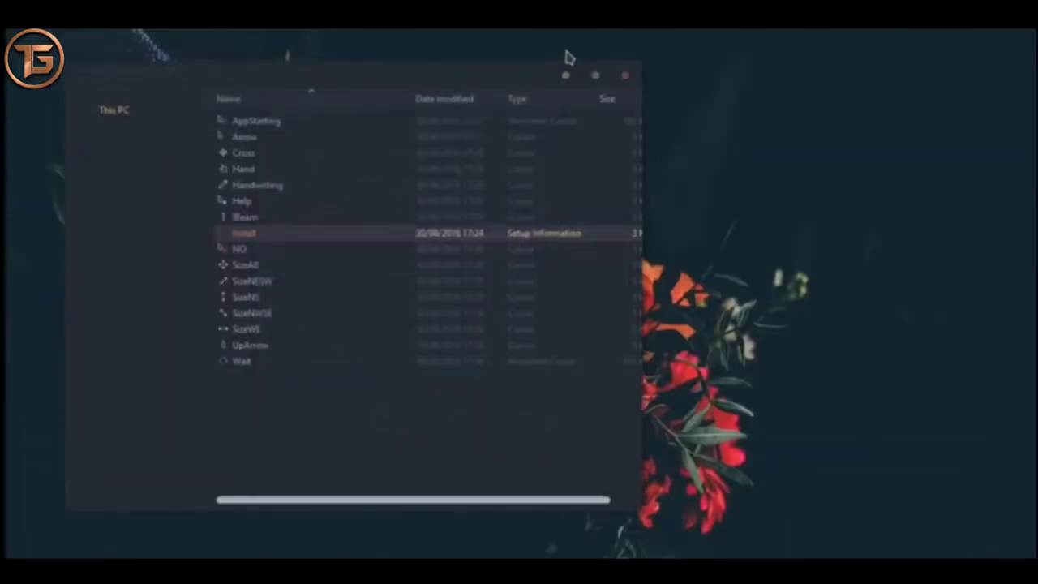
left_click(630, 79)
Step: Open the taskbar settings and set the taskbar location on screen to Top
right_click(441, 557)
left_click(466, 553)
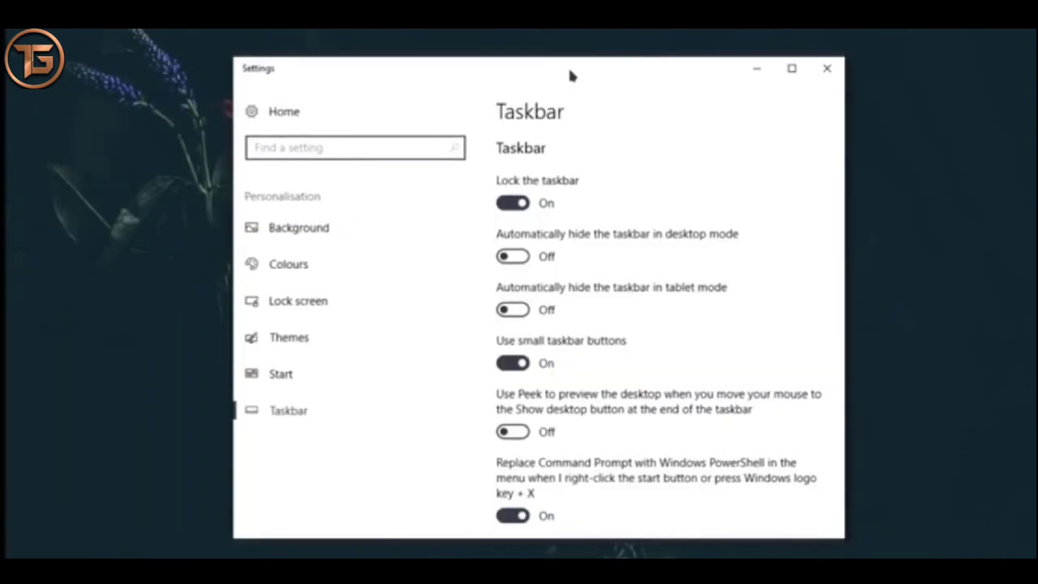
left_click_drag(569, 72, 557, 47)
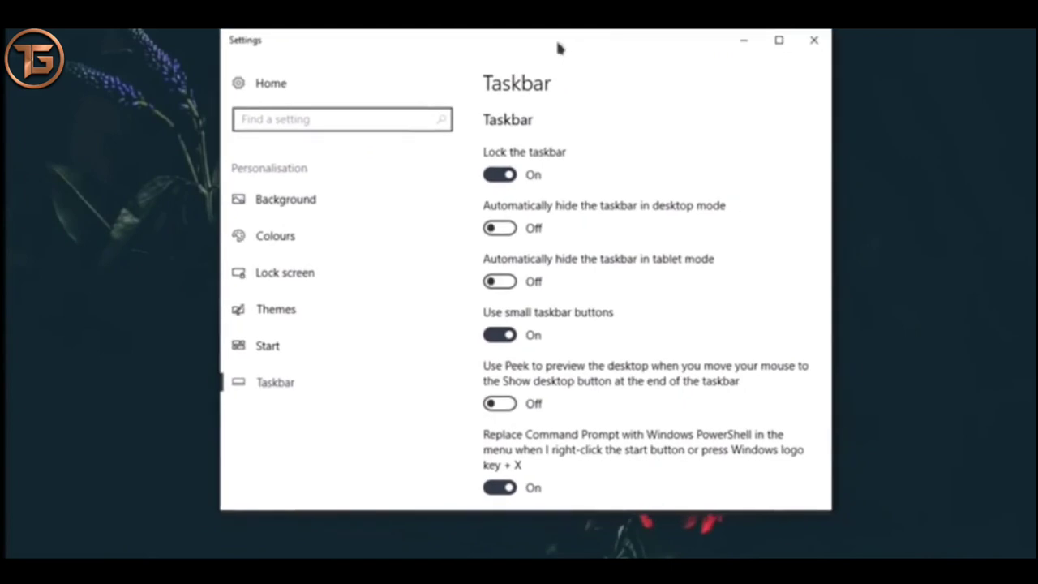
scroll(685, 379, "down", 5)
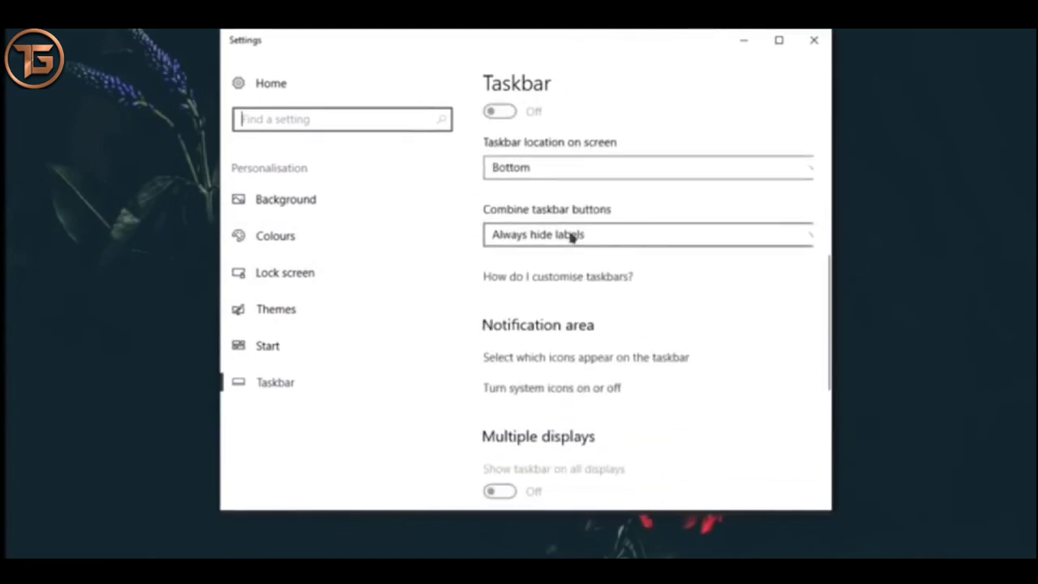
left_click(542, 168)
left_click(524, 123)
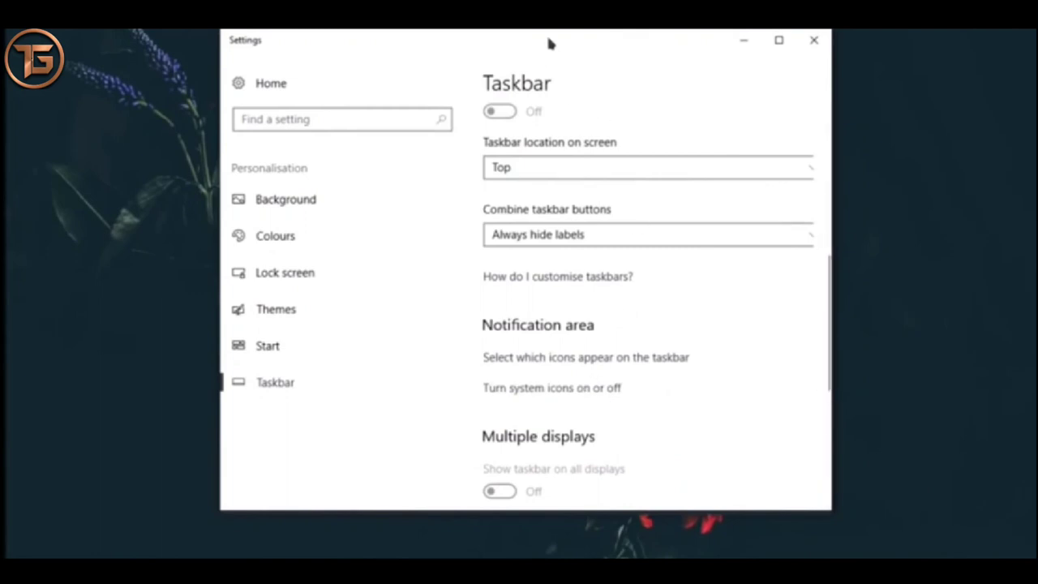
Step: Turn off the Action Centre system icon in the notification area settings and close Settings
left_click(560, 414)
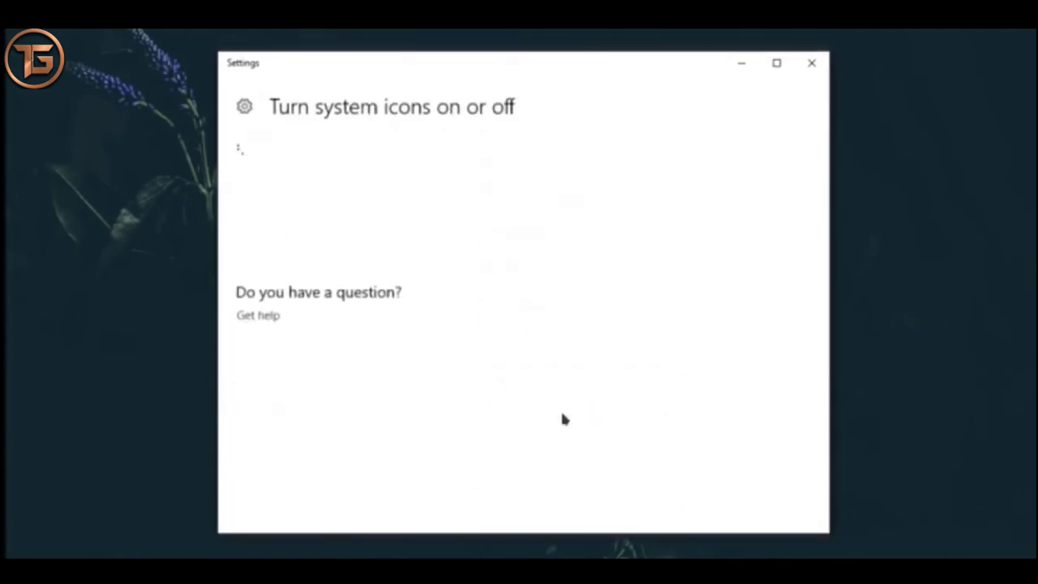
scroll(632, 260, "down", 2)
left_click(538, 369)
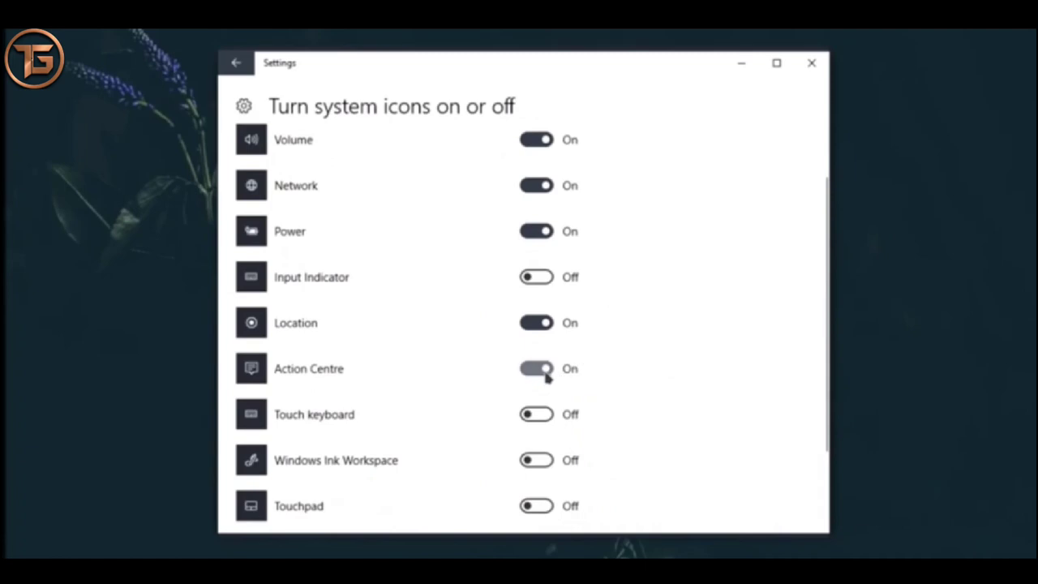
left_click(234, 65)
scroll(749, 311, "down", 4)
left_click(810, 62)
right_click(377, 40)
mouse_move(365, 51)
left_click(599, 57)
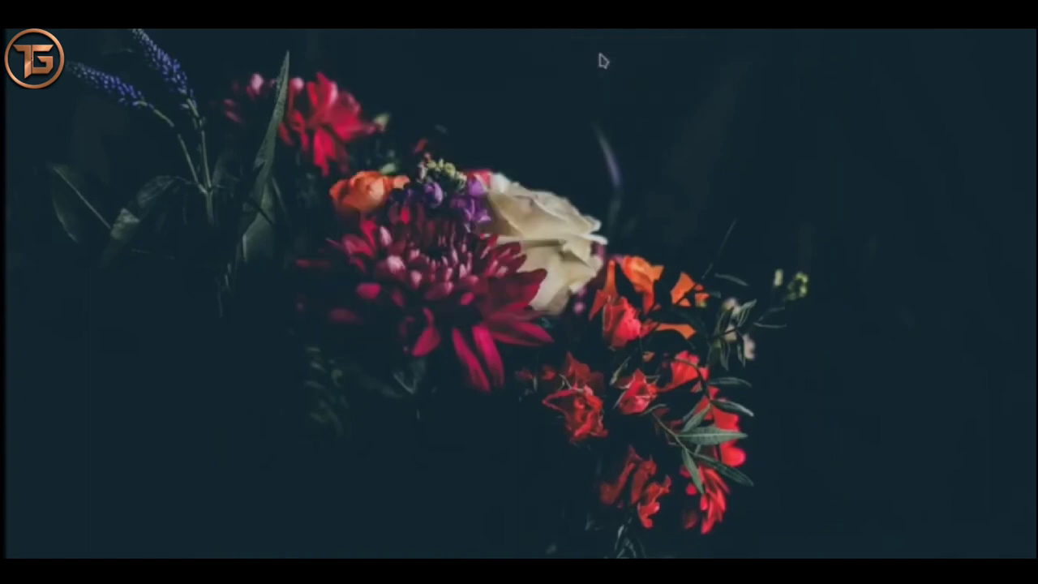
Step: Install StartIsBack 2.5.2 from the Downloads folder
key("super+e")
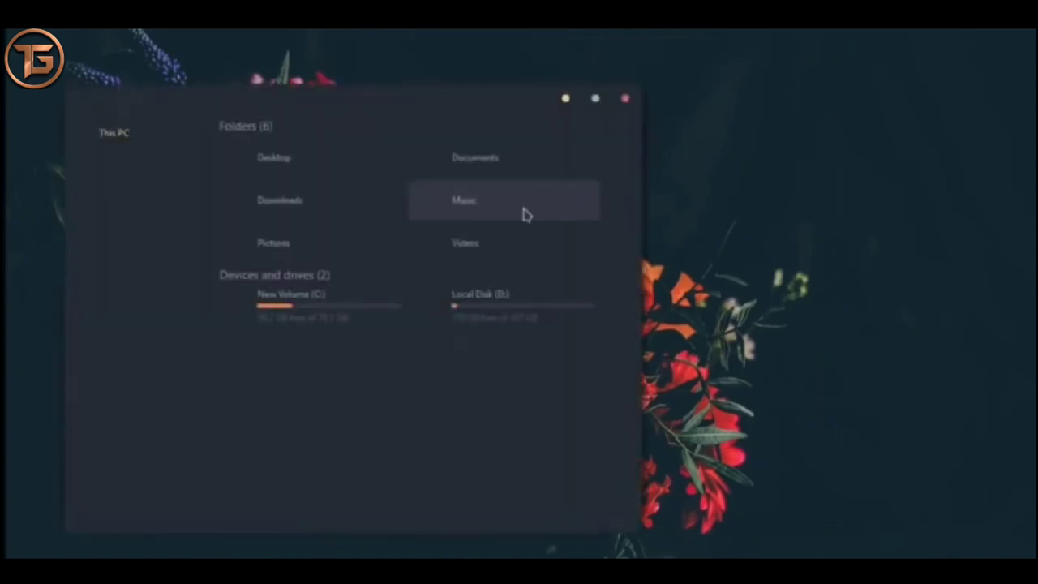
double_click(294, 208)
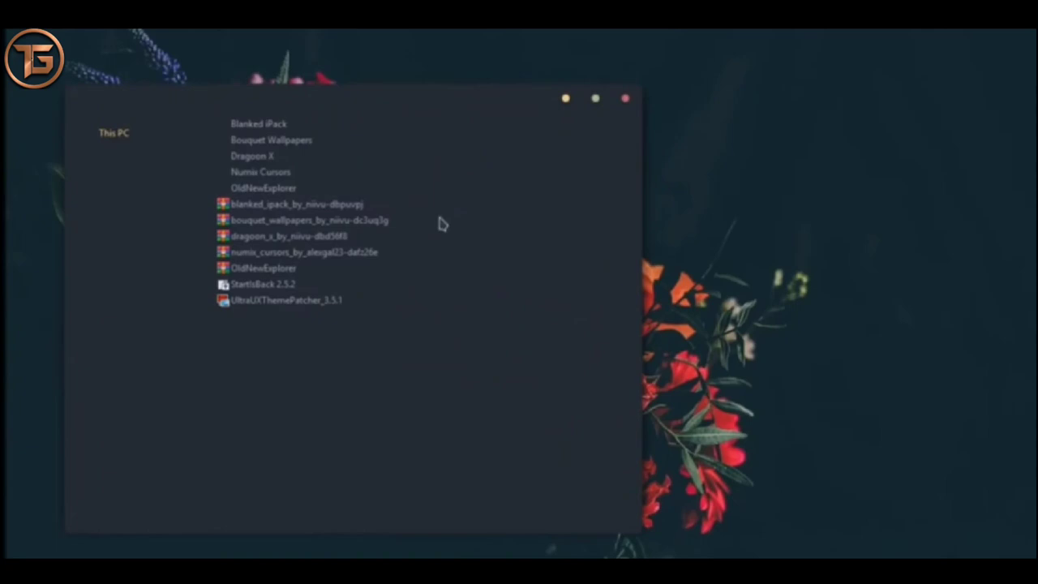
double_click(262, 289)
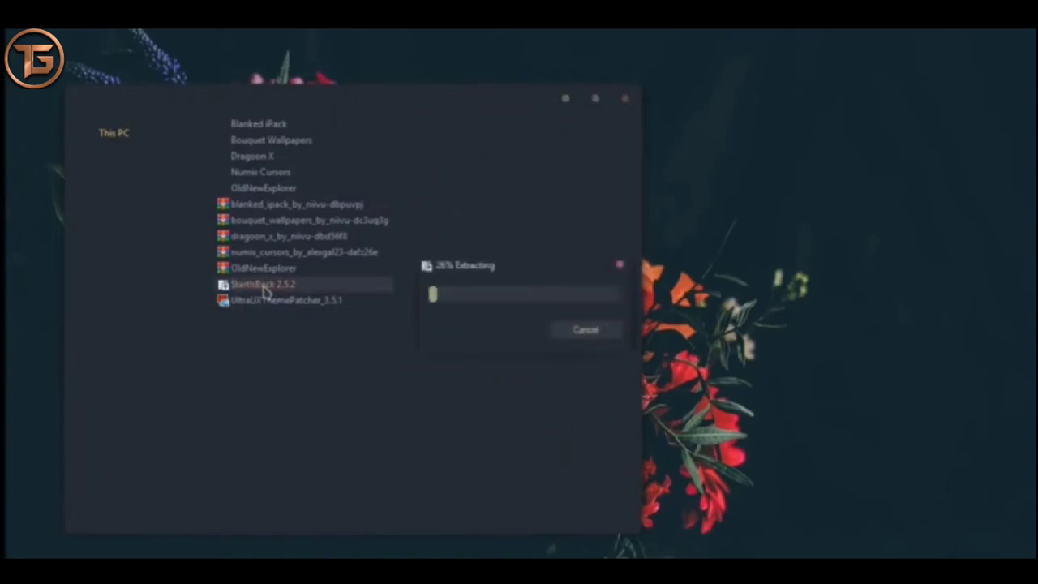
left_click(450, 261)
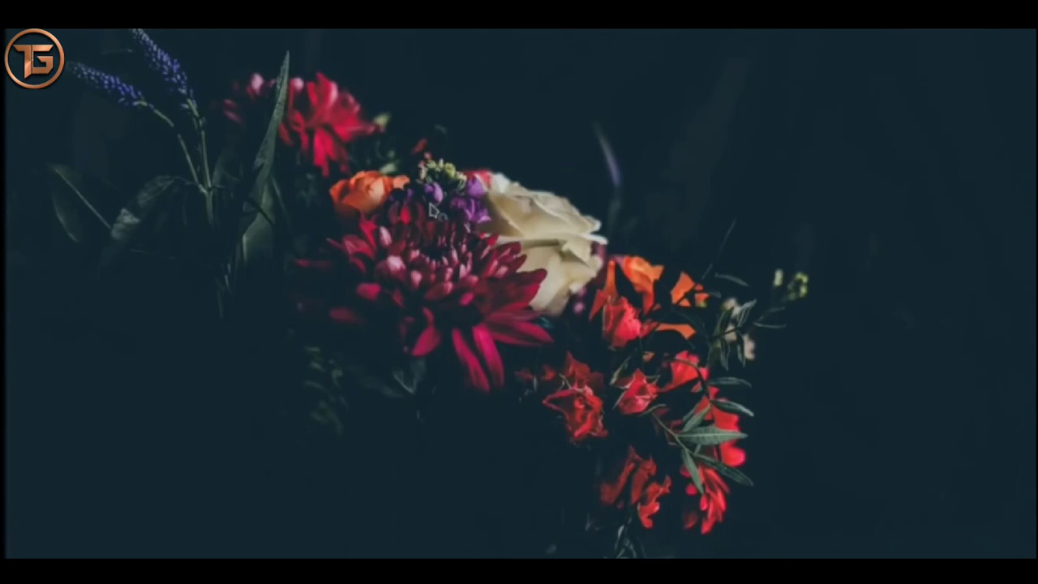
Step: Set StartIsBack's appearance to the Windows 10 start menu with the Dragoon X2 NA taskbar and apply it
left_click(496, 358)
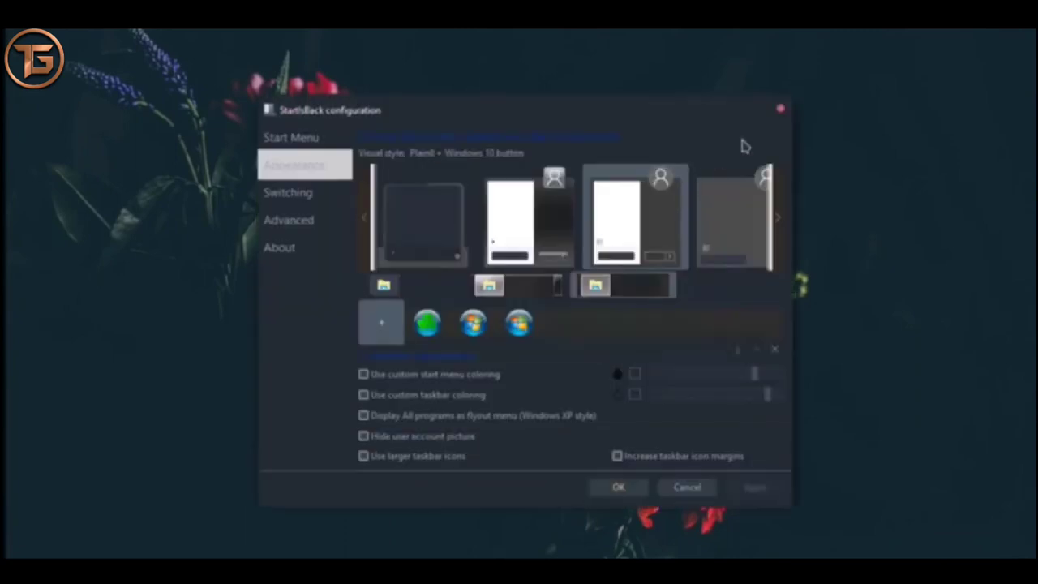
left_click(403, 224)
left_click(398, 283)
left_click(756, 490)
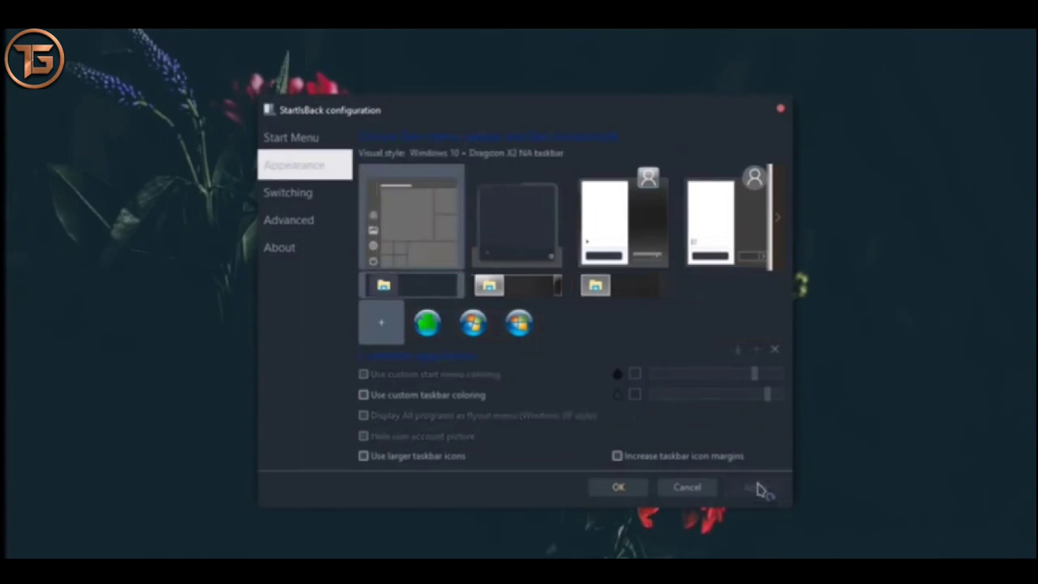
left_click(619, 487)
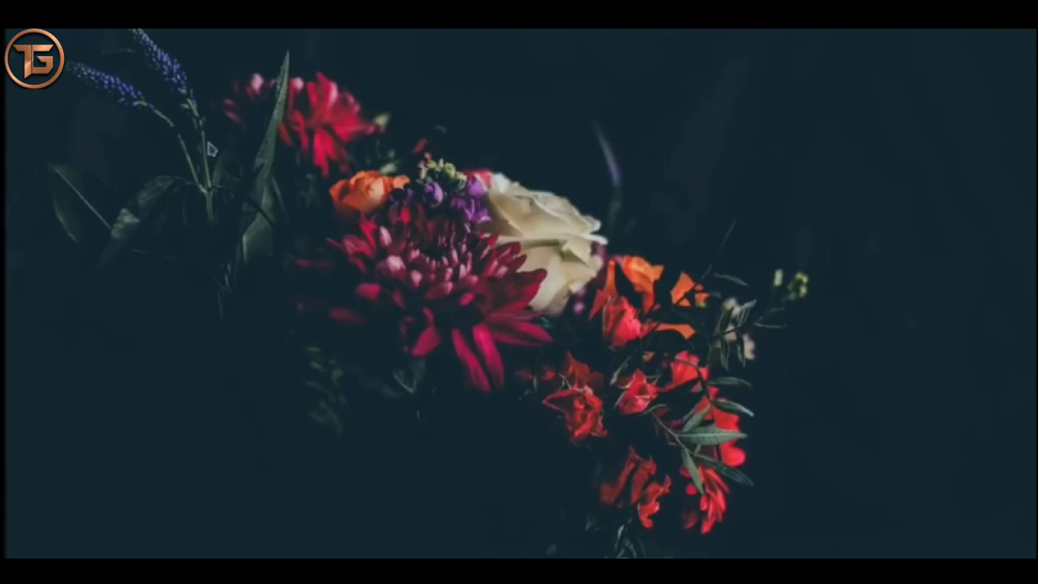
Step: Send the explorer application in the C: drive's Windows folder to the desktop as a shortcut and return to This PC
double_click(34, 59)
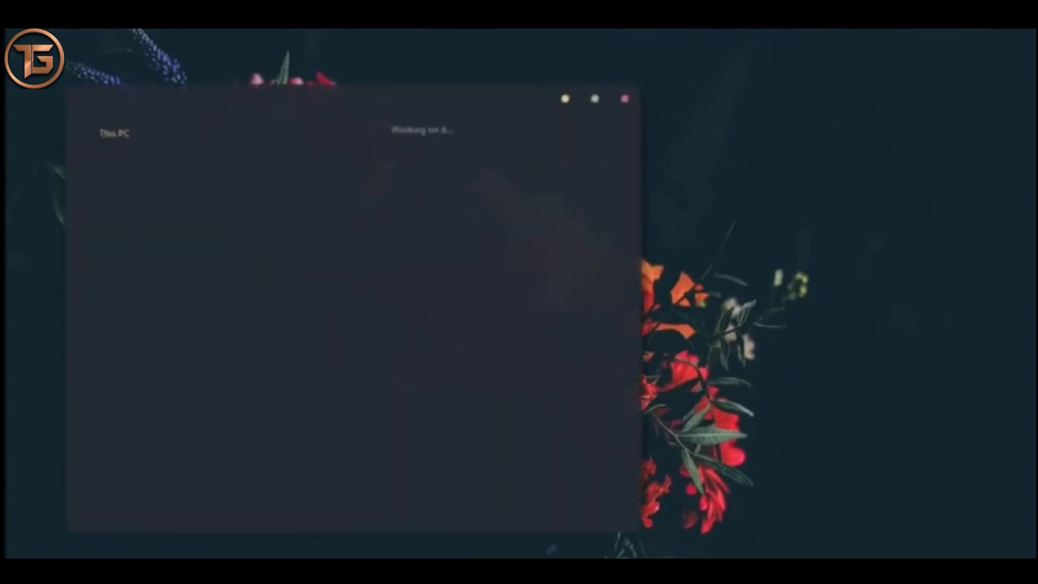
double_click(335, 321)
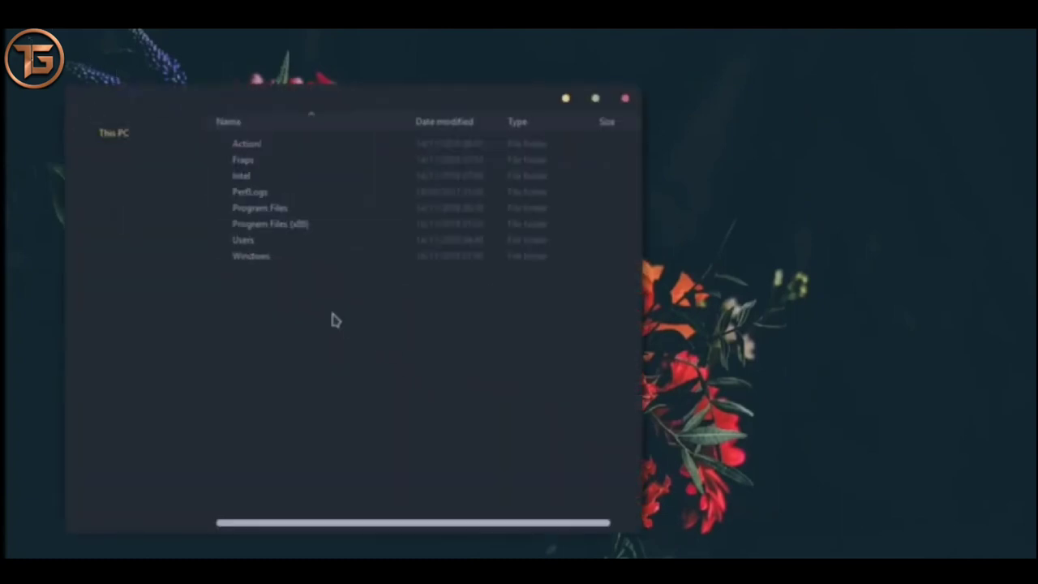
double_click(252, 259)
scroll(324, 235, "down", 20)
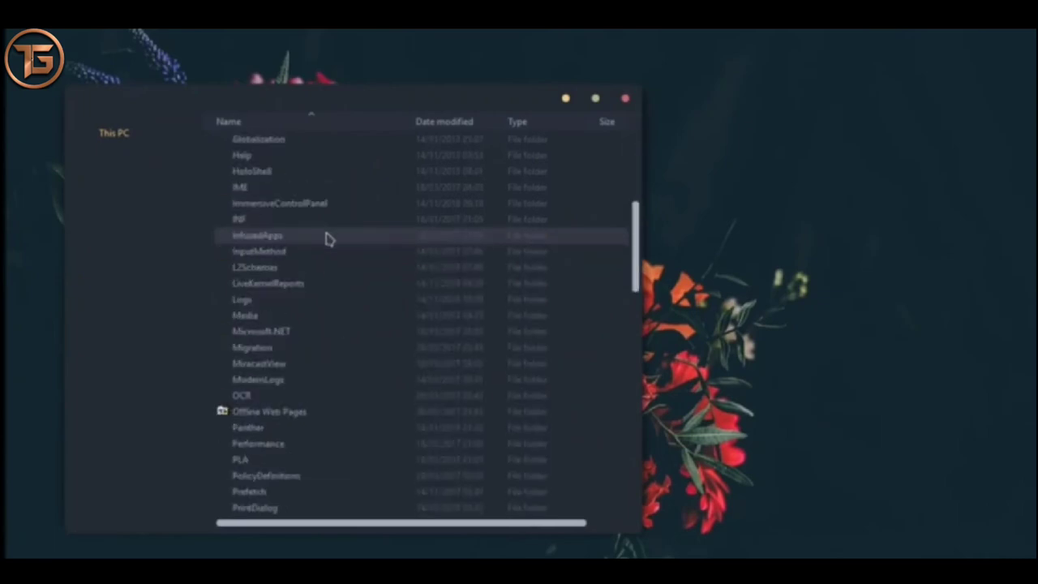
scroll(379, 315, "down", 7)
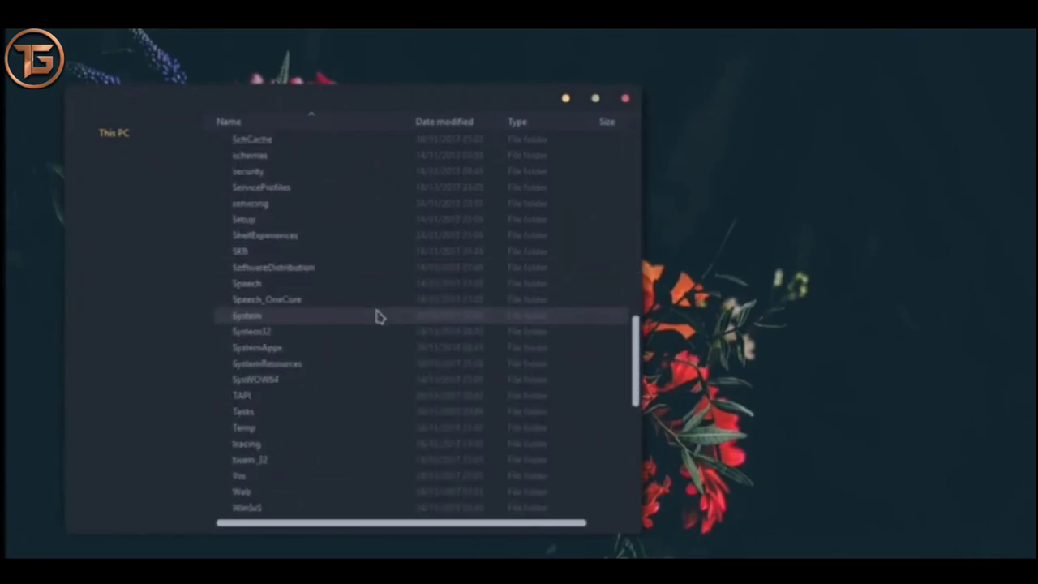
right_click(257, 395)
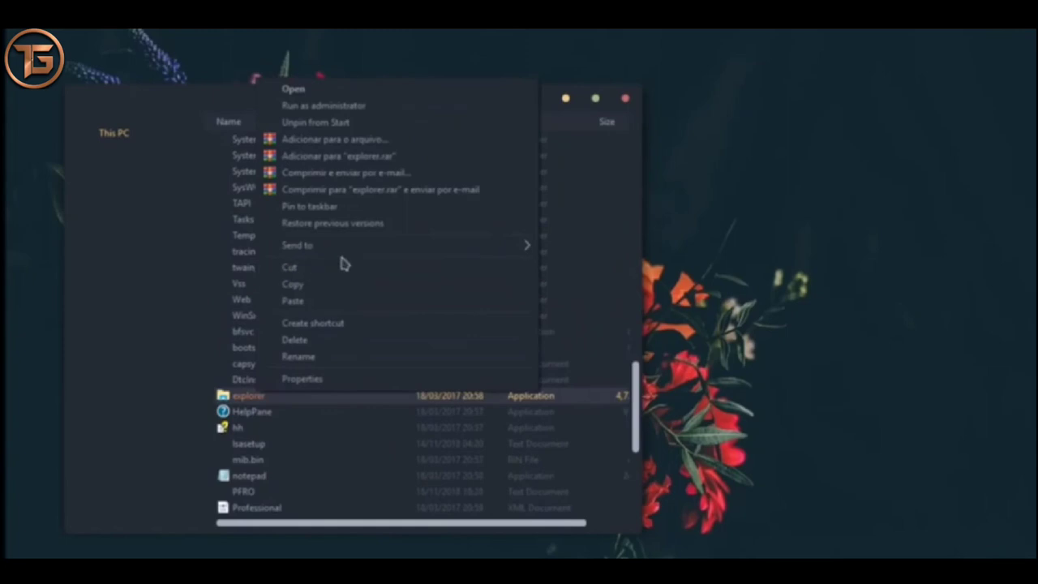
mouse_move(424, 251)
left_click(573, 280)
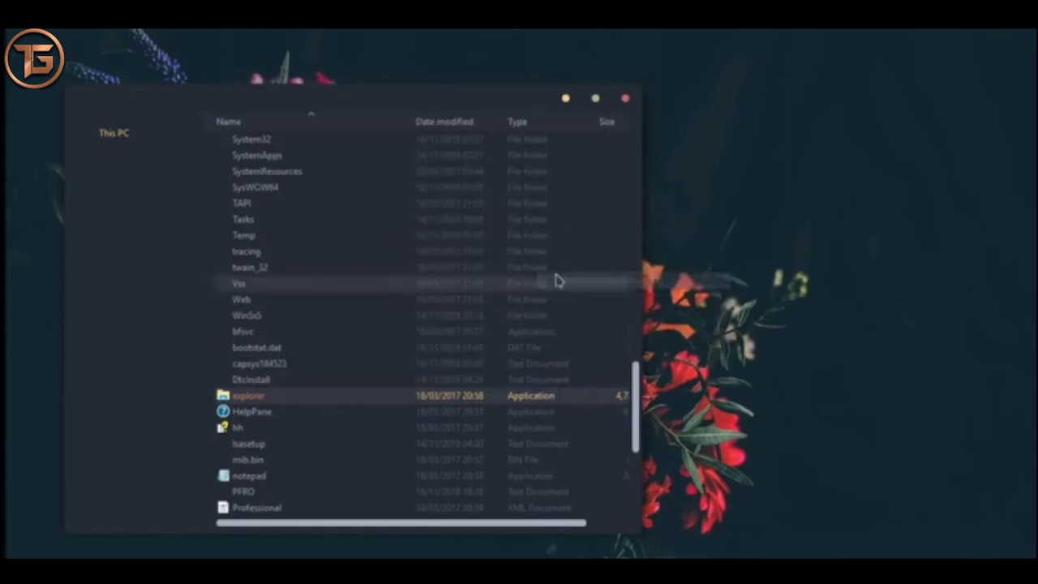
left_click(126, 142)
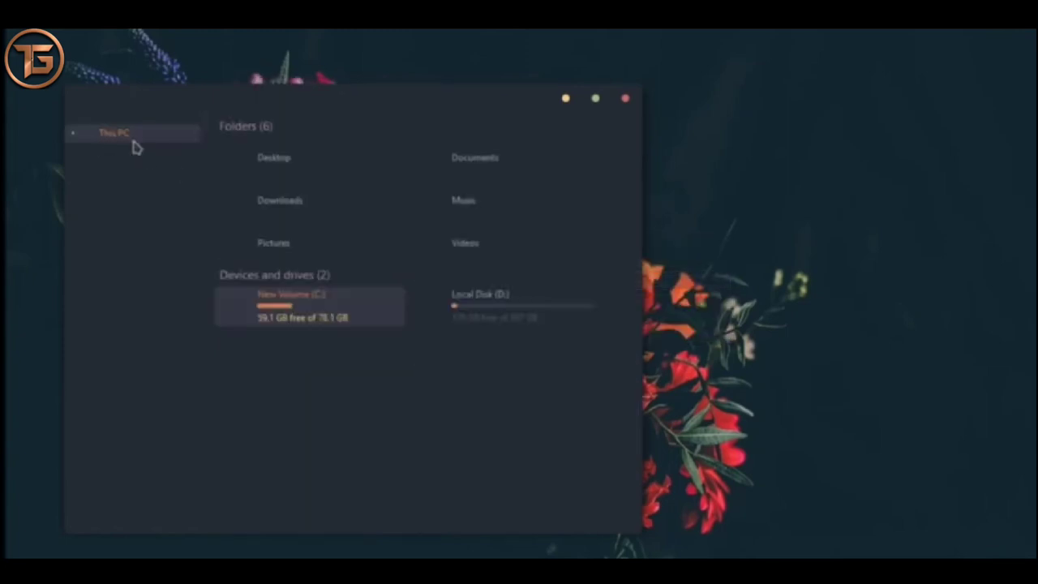
Step: Delete the old explorer - Shortcut from the Desktop folder
double_click(248, 158)
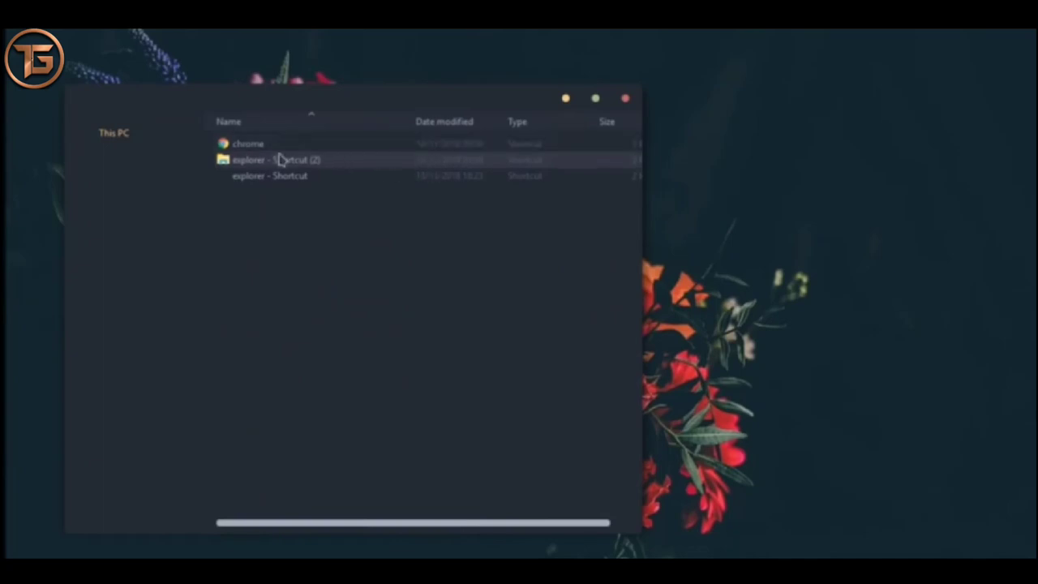
right_click(255, 173)
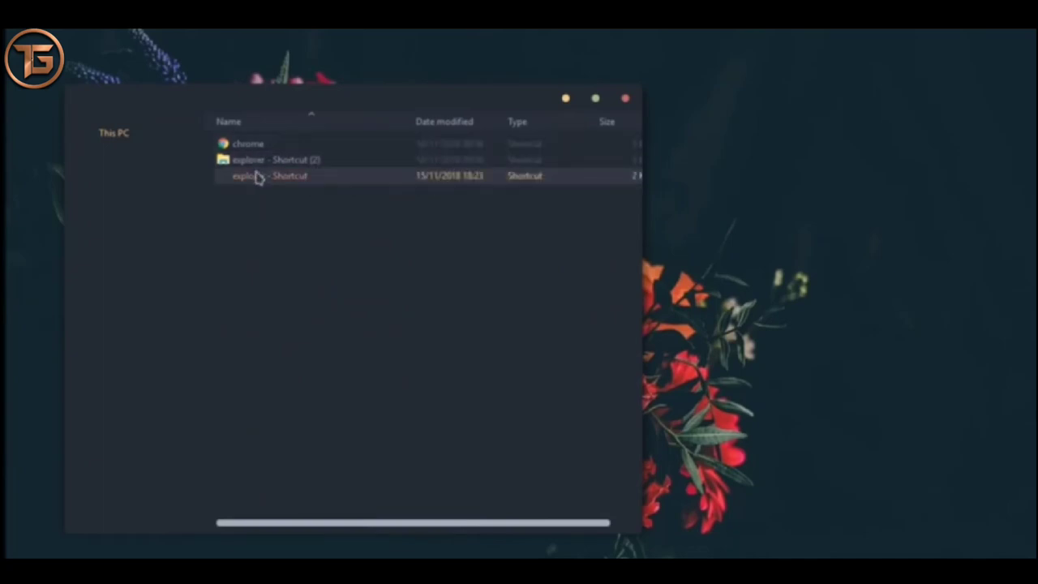
left_click(284, 457)
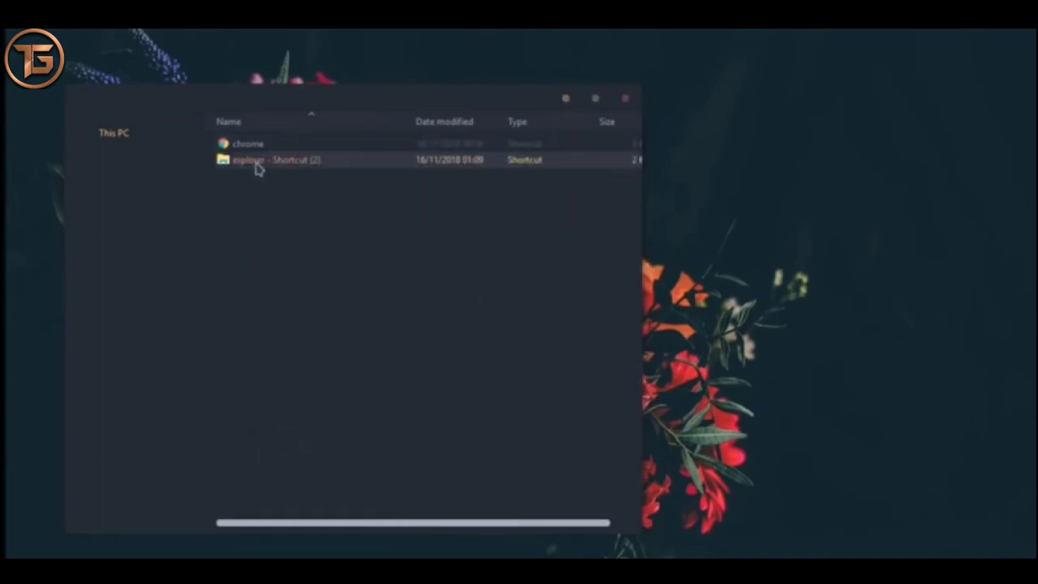
Step: Load the icons from imageres.dll in the System32 folder for the explorer - Shortcut (2) shortcut
right_click(307, 164)
left_click(327, 486)
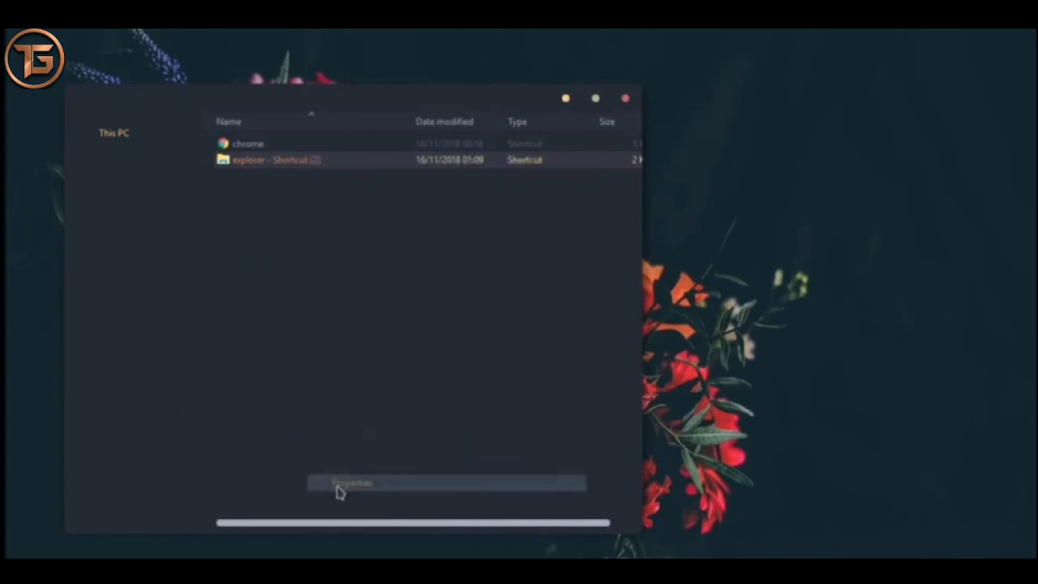
left_click(463, 424)
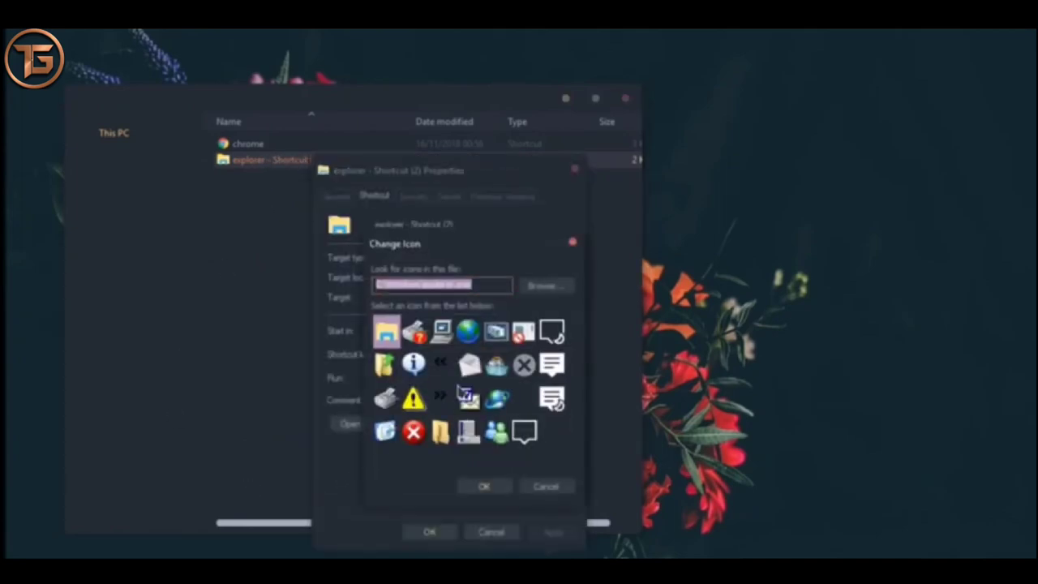
left_click(536, 288)
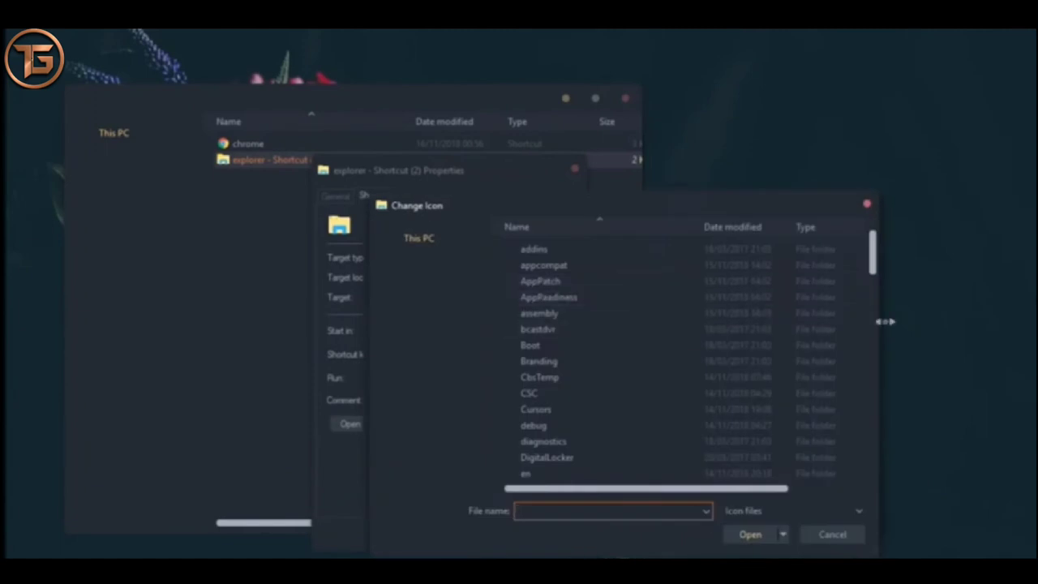
left_click_drag(873, 274, 852, 422)
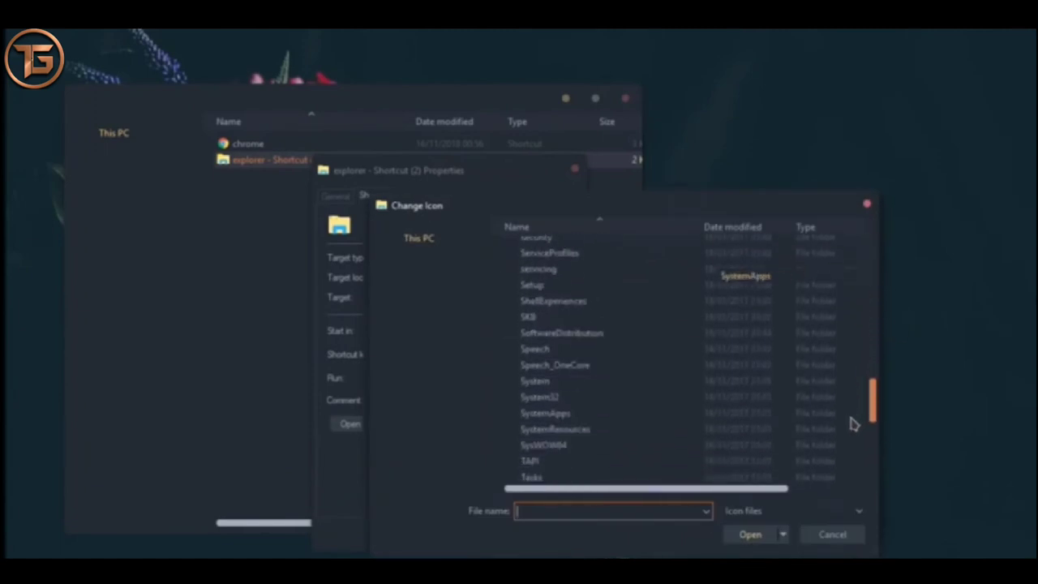
double_click(556, 374)
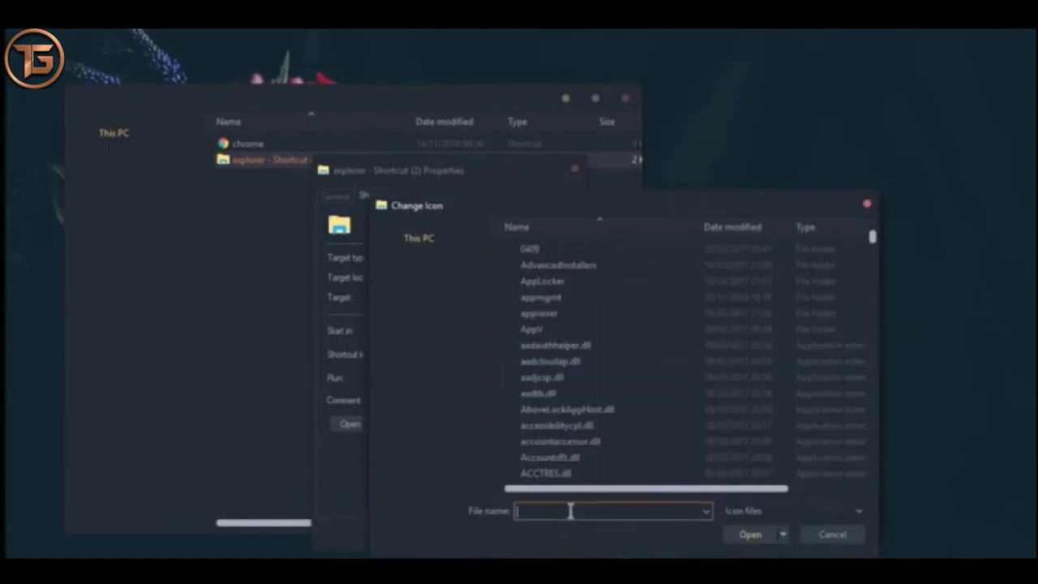
type("imageres")
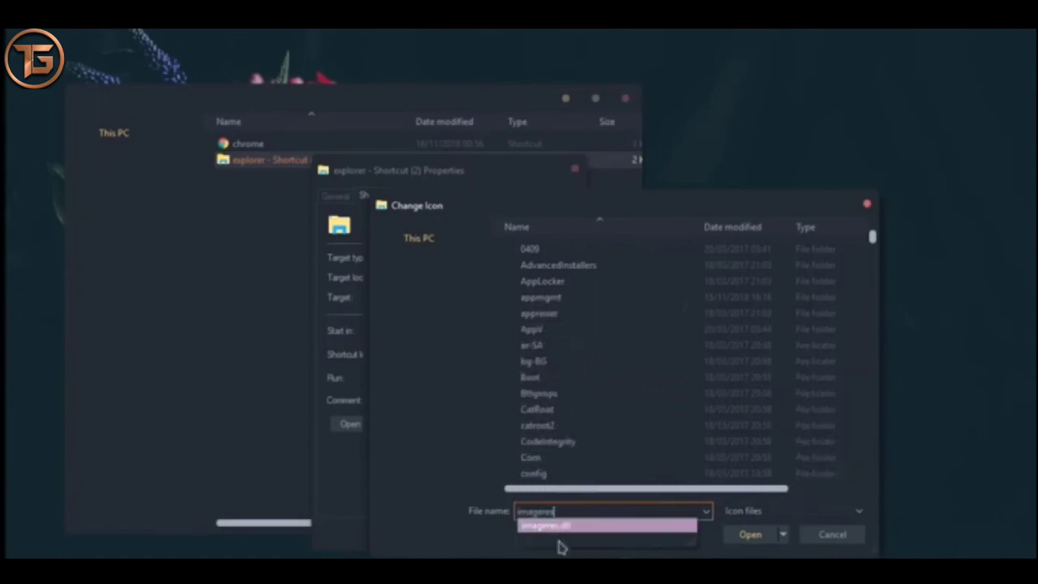
left_click(554, 527)
left_click(747, 534)
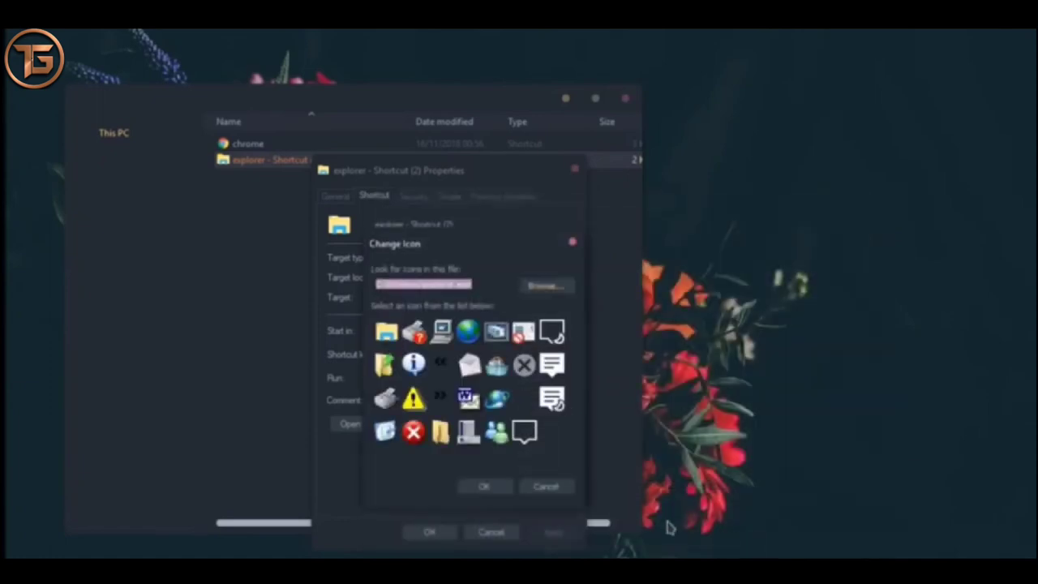
Step: Assign a blank icon from imageres.dll to explorer - Shortcut (2) and save its properties
left_click(387, 434)
left_click(484, 487)
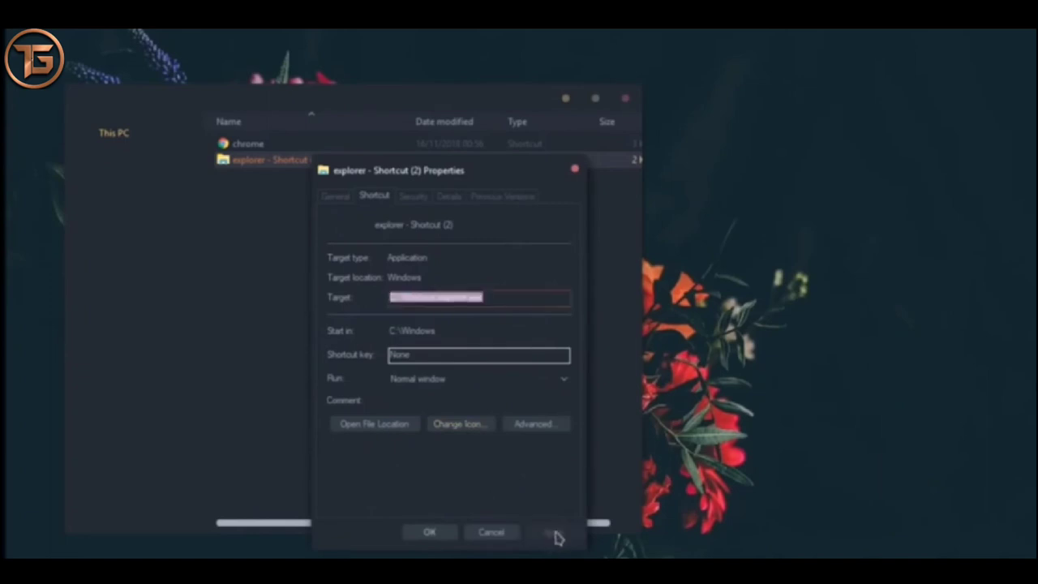
left_click(432, 534)
left_click(348, 262)
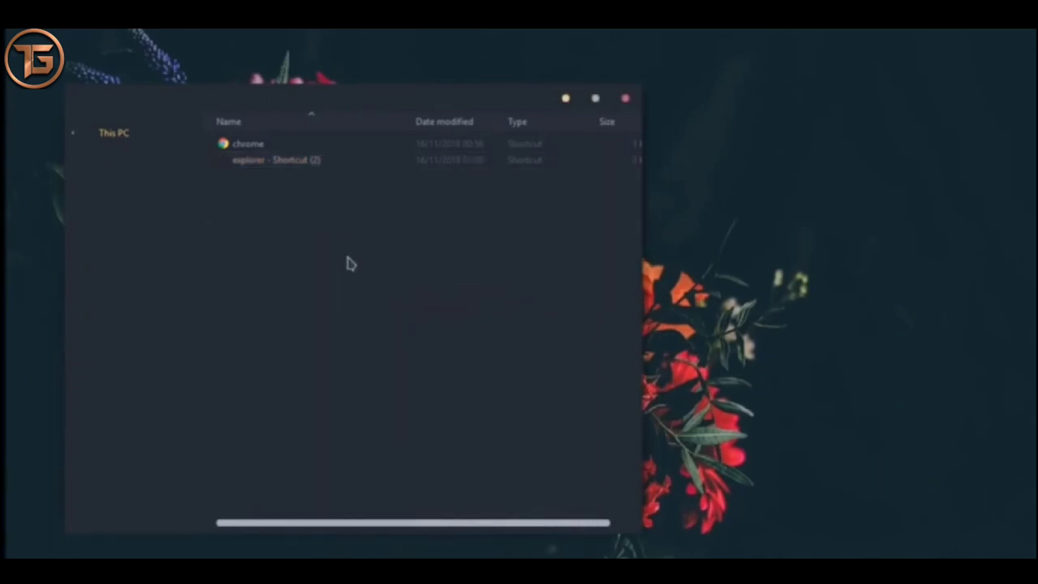
Step: Change the chrome shortcut's icon to a blank one from imageres.dll and save its properties
right_click(243, 147)
left_click(325, 484)
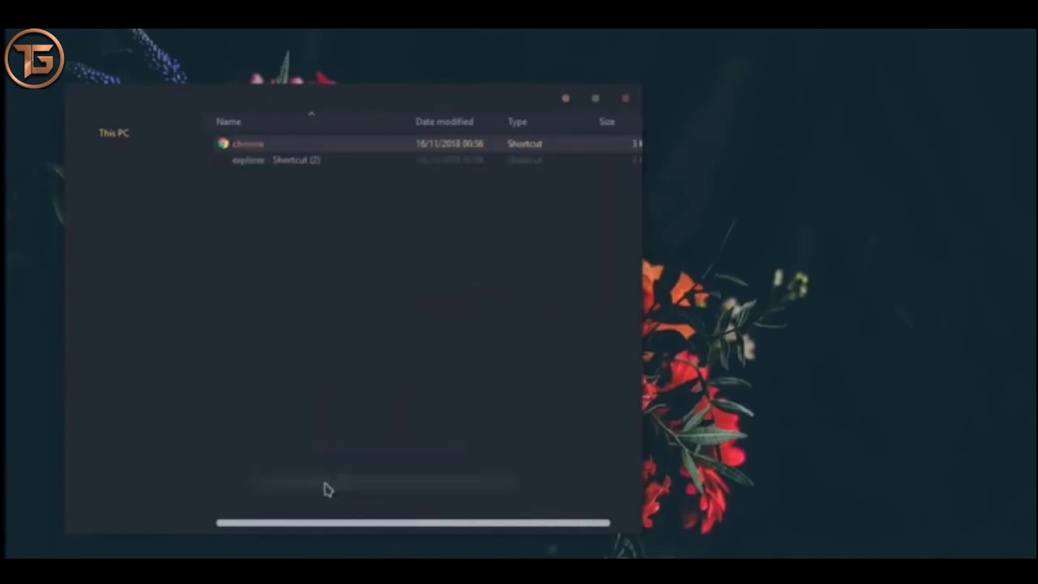
left_click(393, 423)
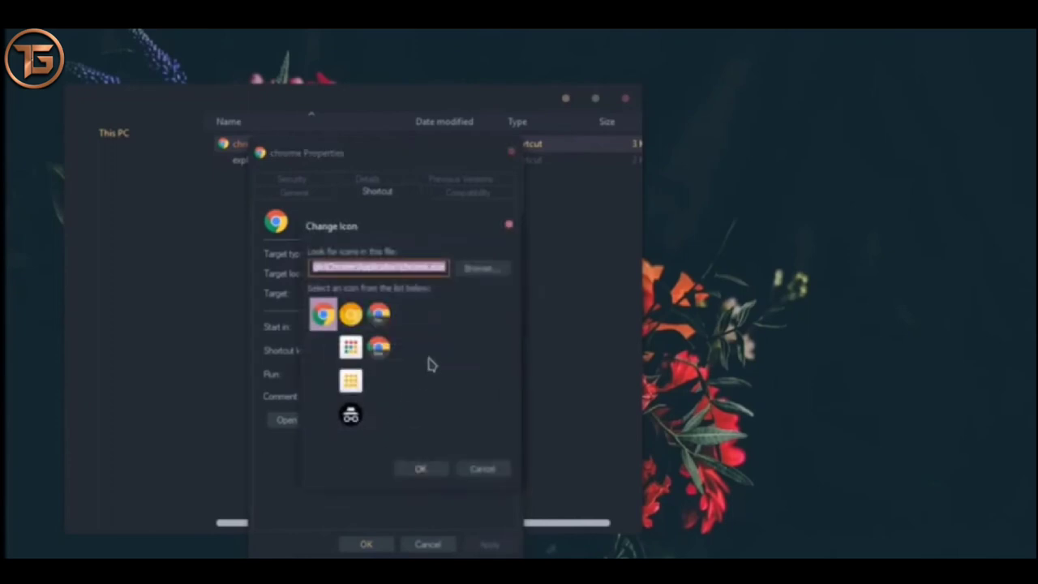
left_click(480, 270)
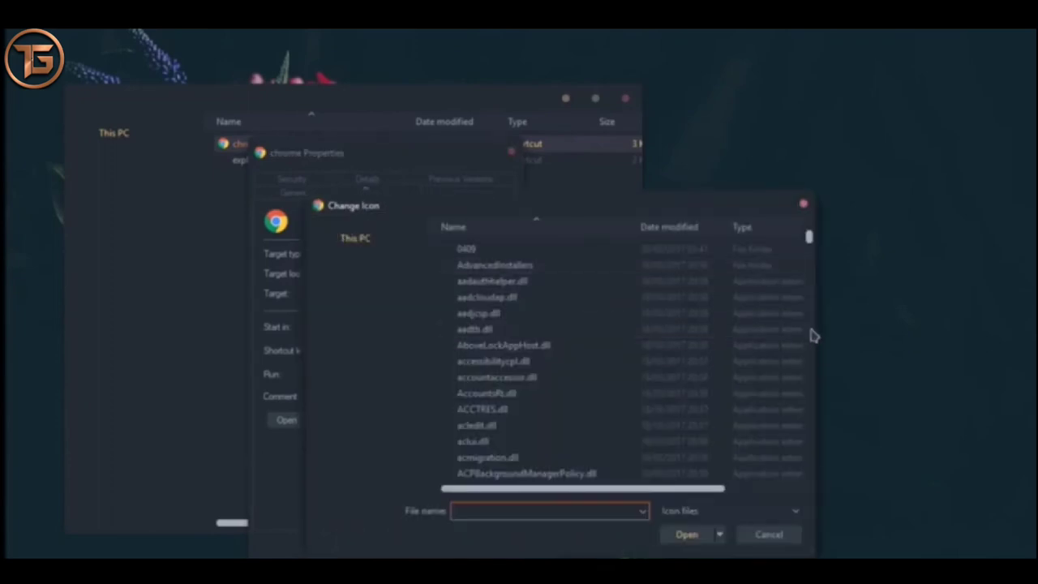
type("imagere")
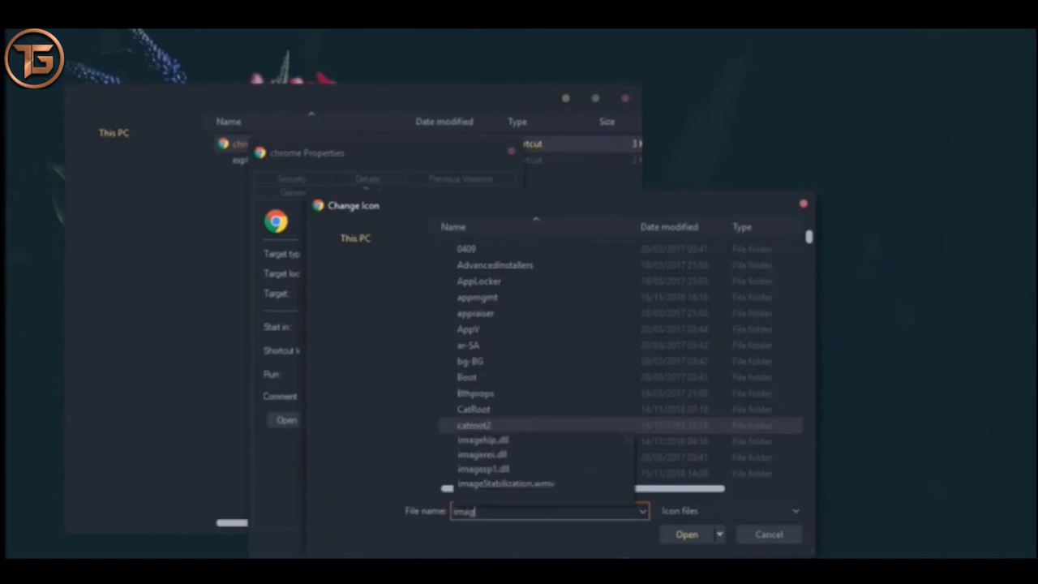
left_click(519, 527)
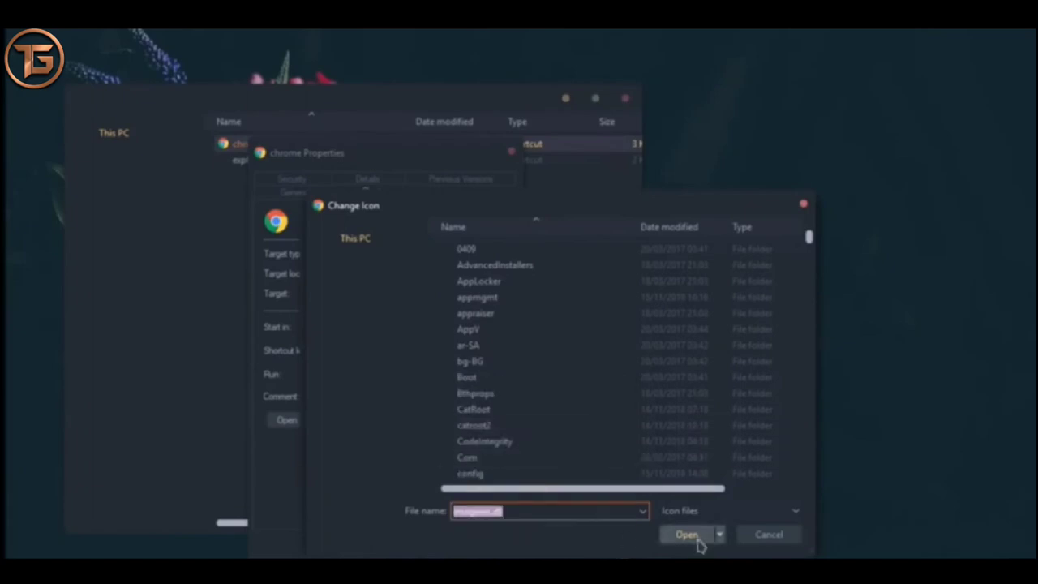
left_click(691, 542)
left_click(324, 413)
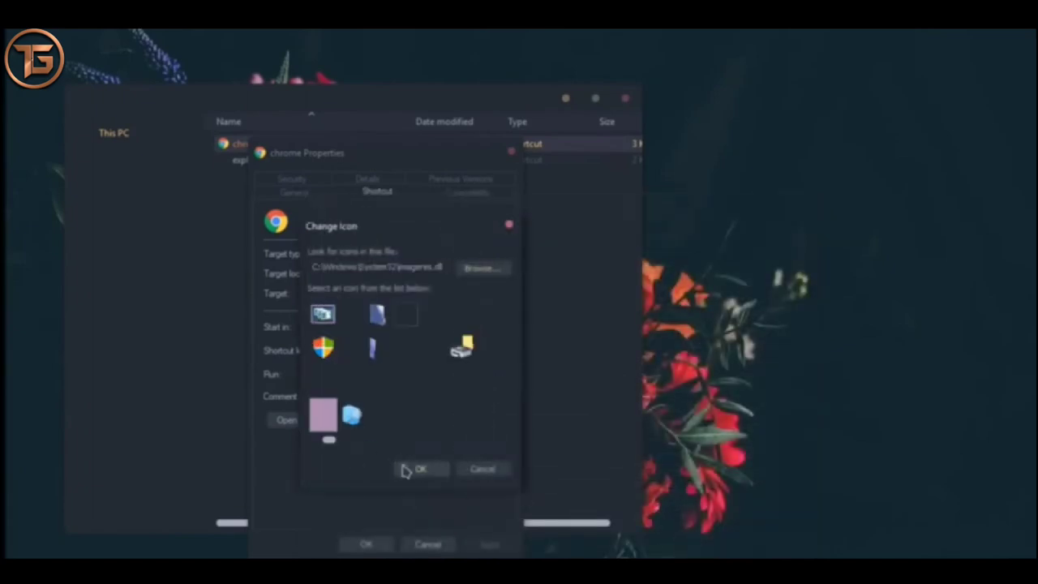
left_click(407, 469)
left_click(379, 547)
Step: Pin the explorer - Shortcut (2) and chrome shortcuts from the Desktop folder to the taskbar
right_click(70, 32)
left_click(55, 146)
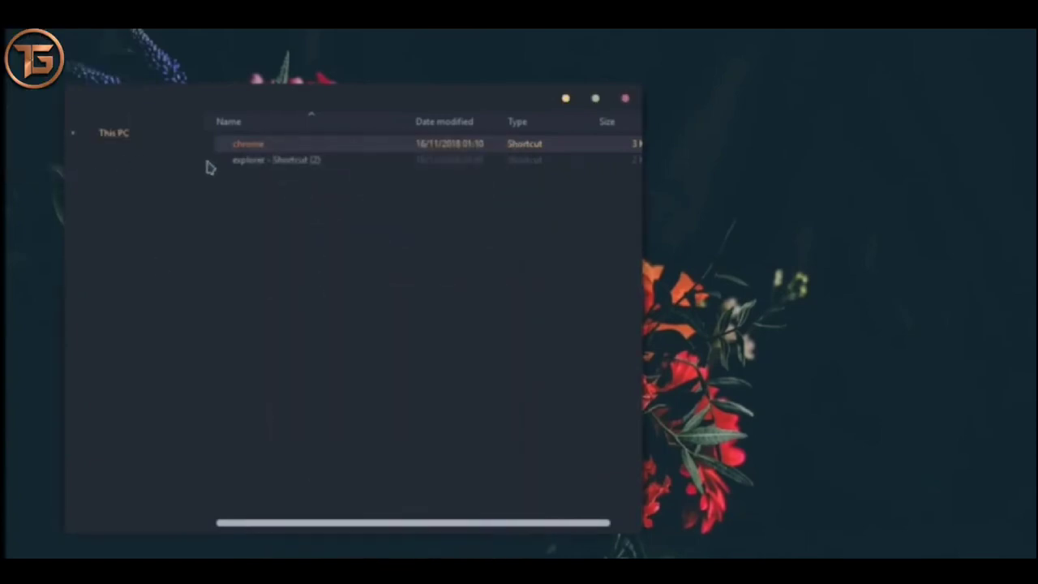
left_click(254, 160)
right_click(258, 161)
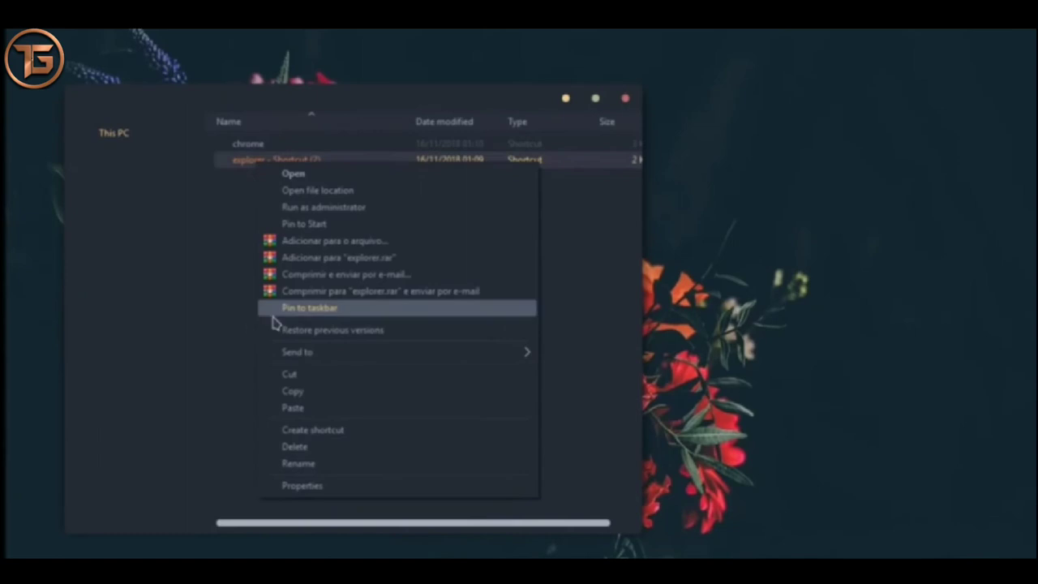
left_click(313, 313)
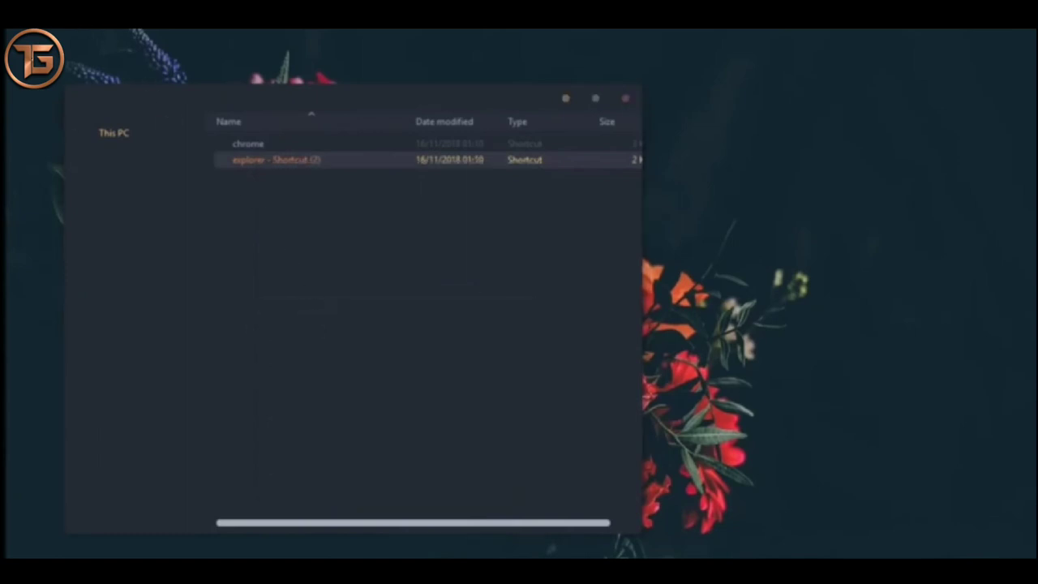
right_click(265, 145)
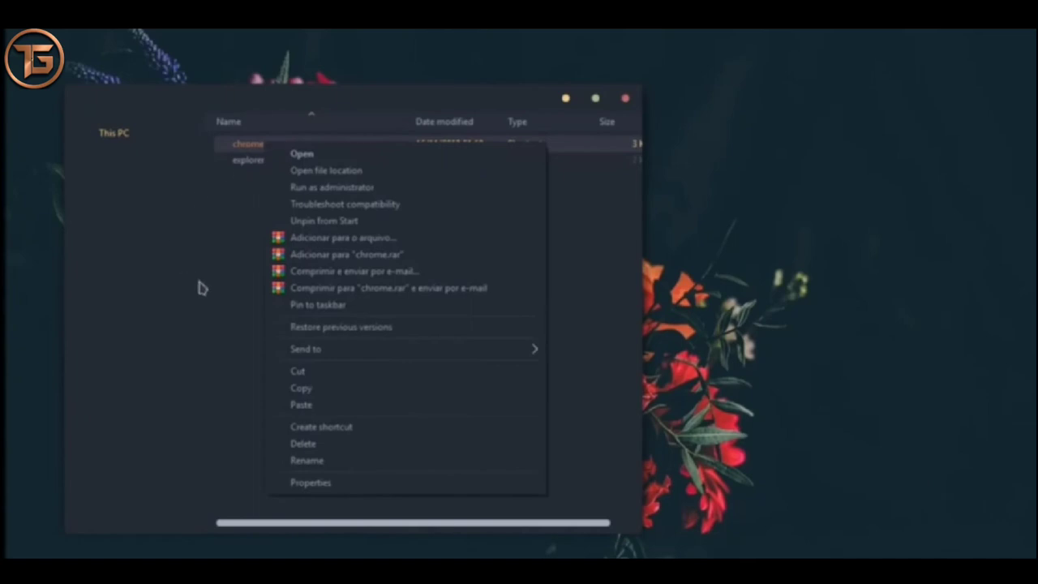
left_click(299, 306)
Step: Add the Links toolbar to the taskbar and unlock the taskbar
right_click(348, 30)
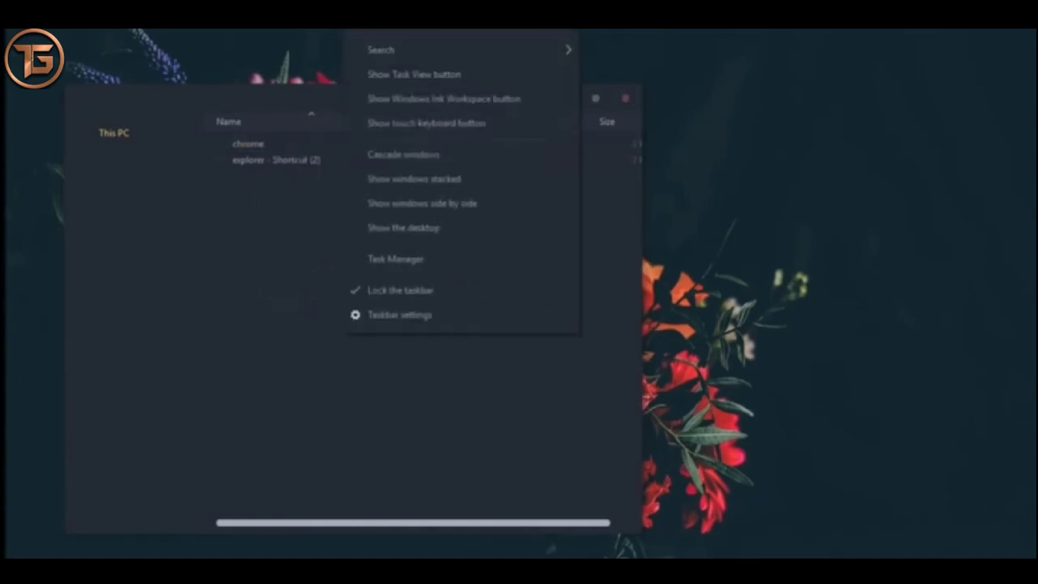
mouse_move(486, 50)
left_click(632, 42)
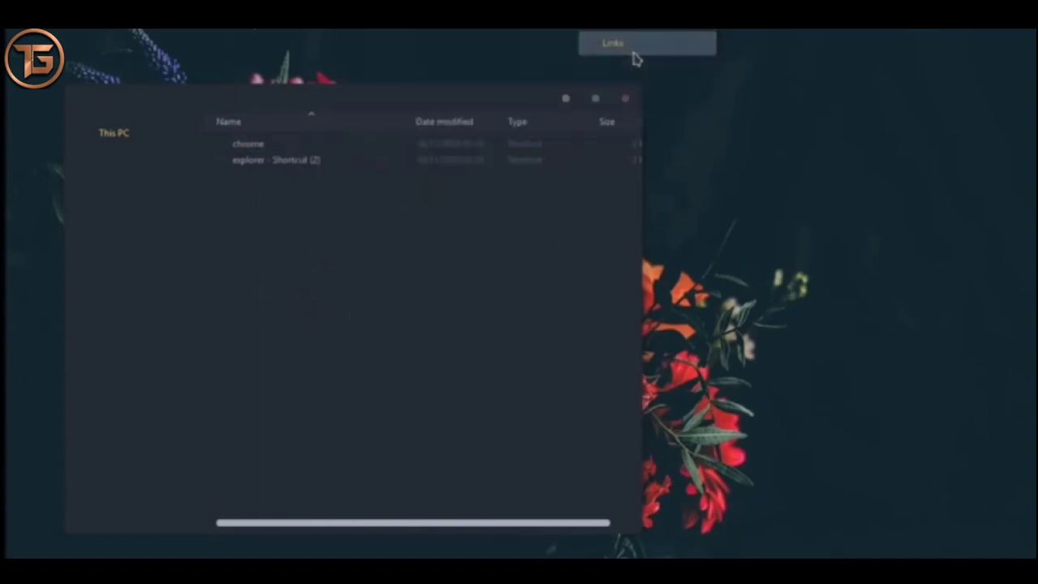
right_click(717, 35)
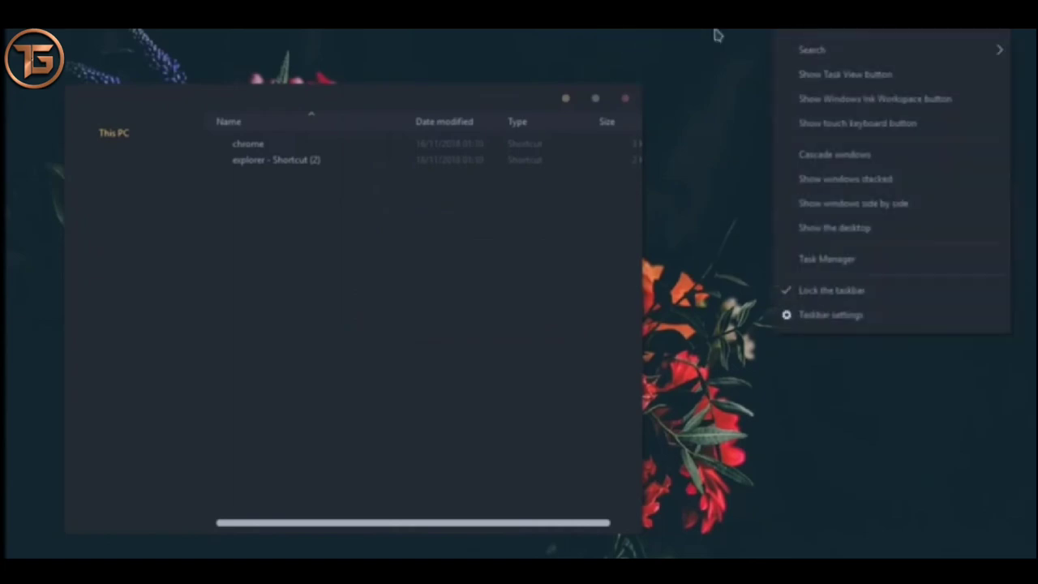
left_click(788, 282)
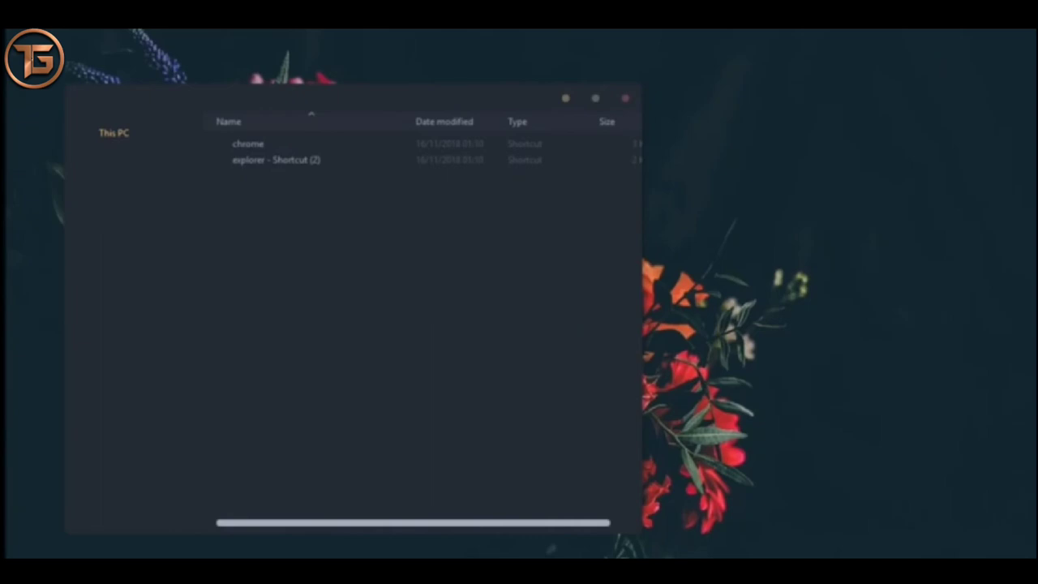
Step: Hide the Links toolbar's title and lock the taskbar
right_click(65, 31)
left_click(102, 104)
right_click(495, 31)
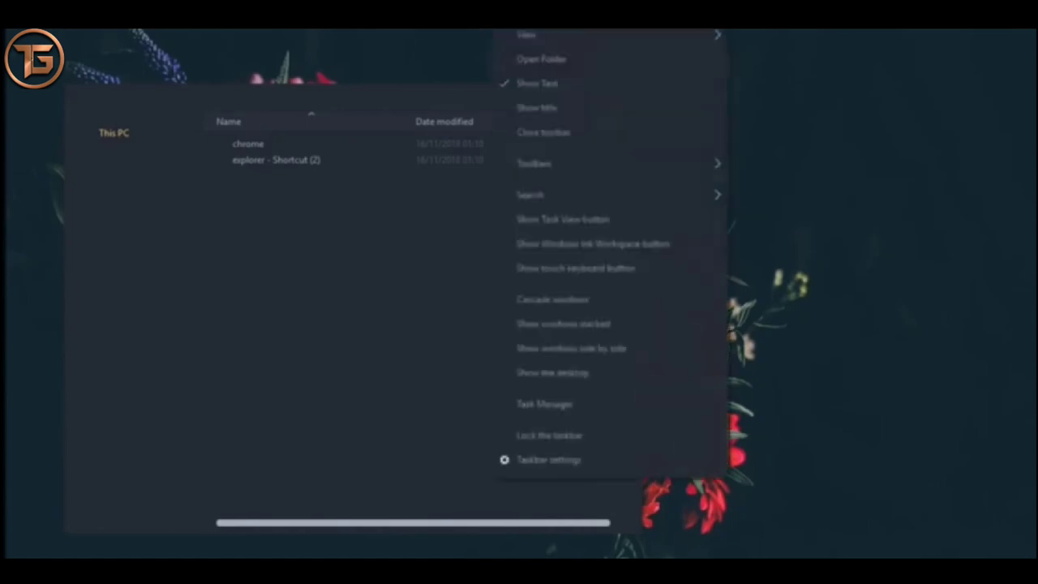
left_click(558, 435)
left_click(312, 280)
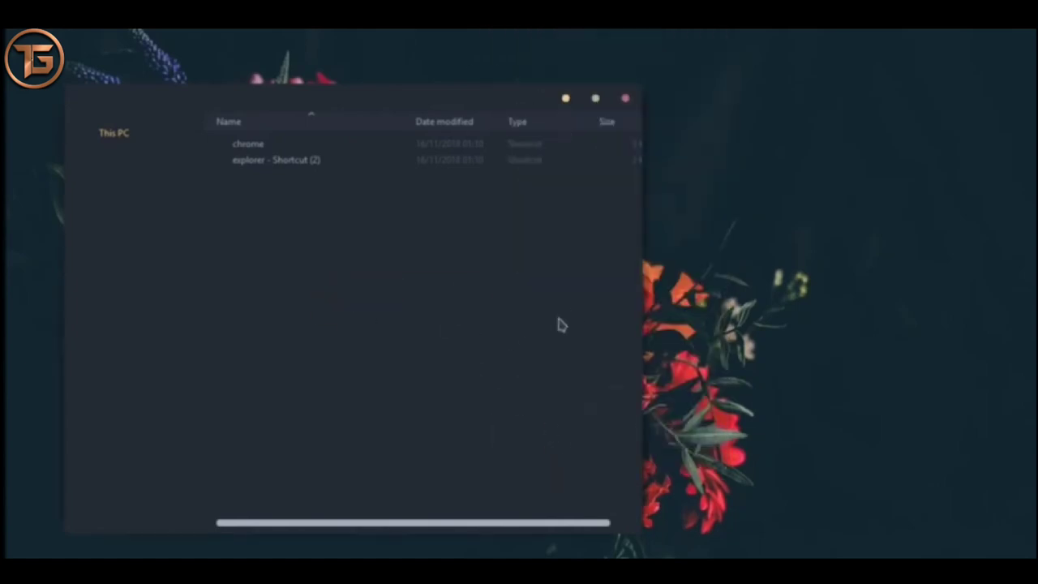
Step: Unlock the taskbar to fine-tune its toolbar layout and lock it again
right_click(462, 33)
left_click(497, 319)
right_click(509, 33)
left_click(544, 420)
left_click_drag(444, 342, 567, 373)
right_click(452, 32)
left_click(505, 326)
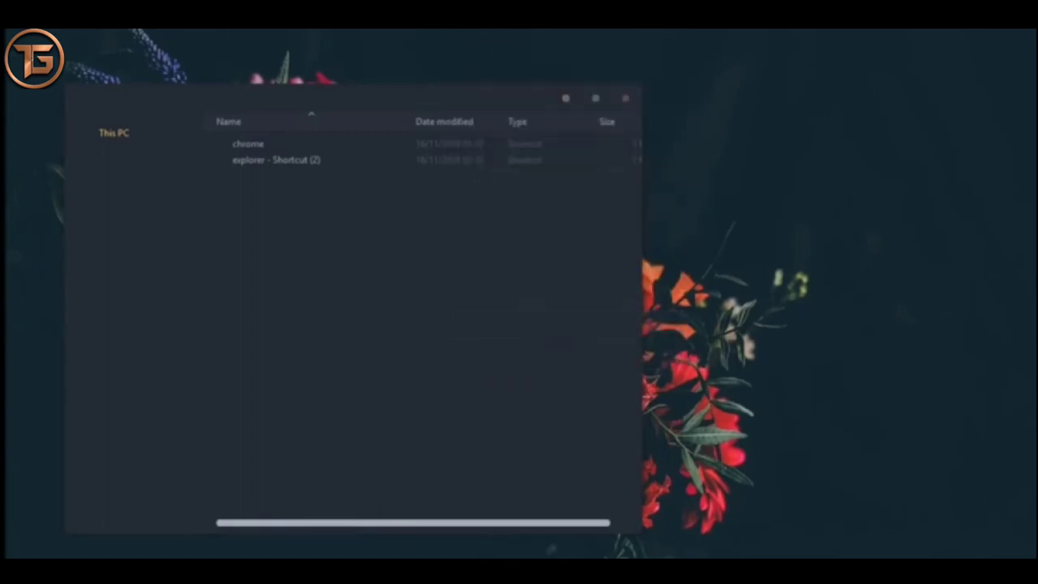
right_click(498, 32)
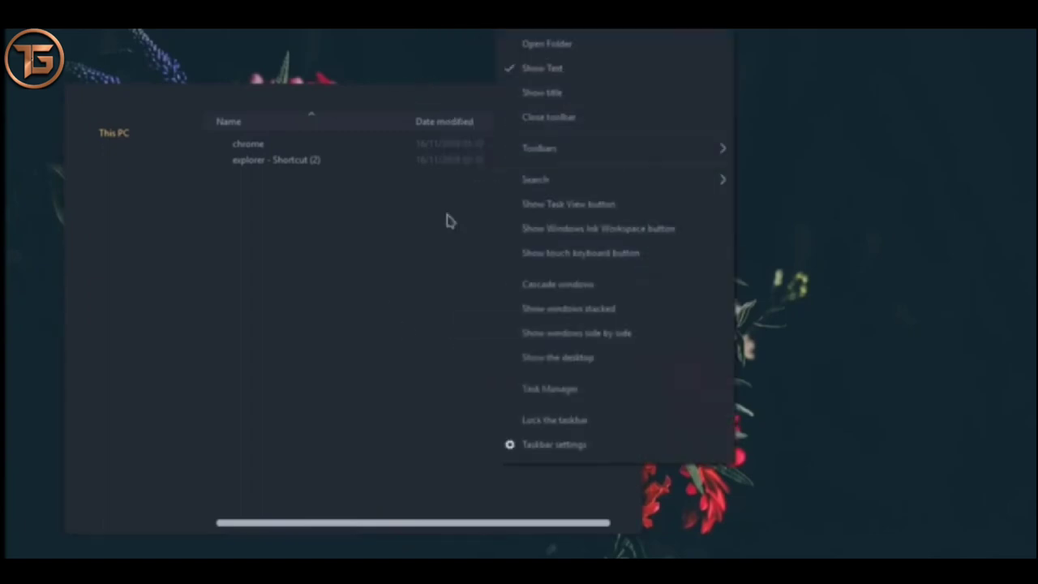
left_click(549, 419)
left_click_drag(339, 309, 390, 326)
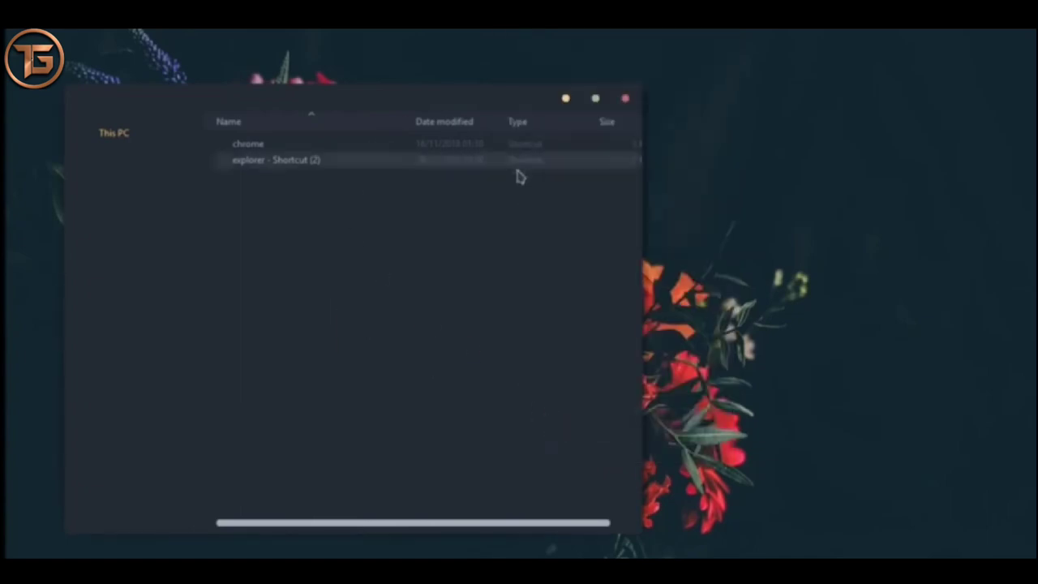
Step: Check how This PC and the Downloads folder look with the finished theme and close the window
left_click(160, 136)
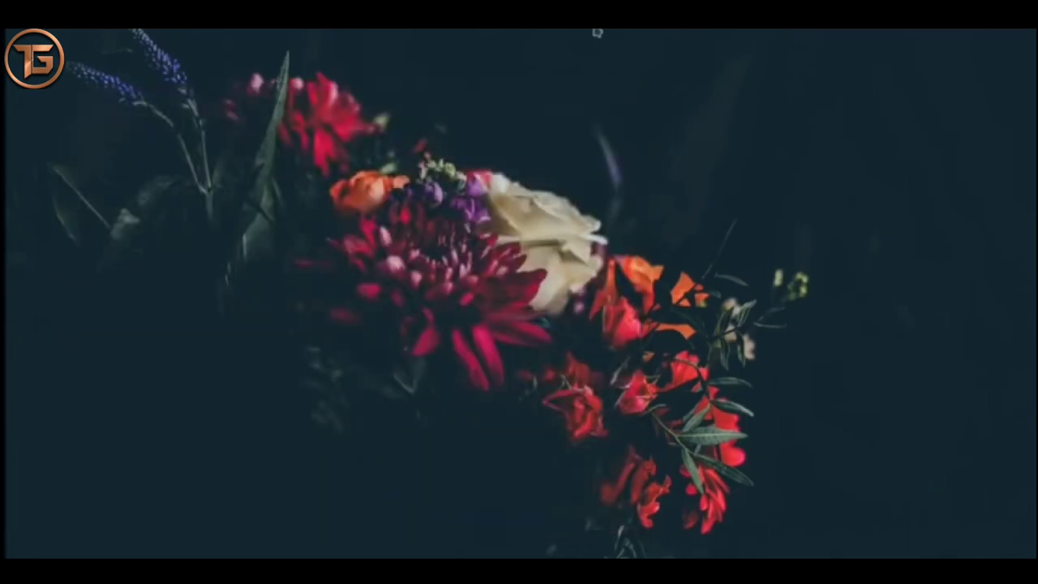
key("super+e")
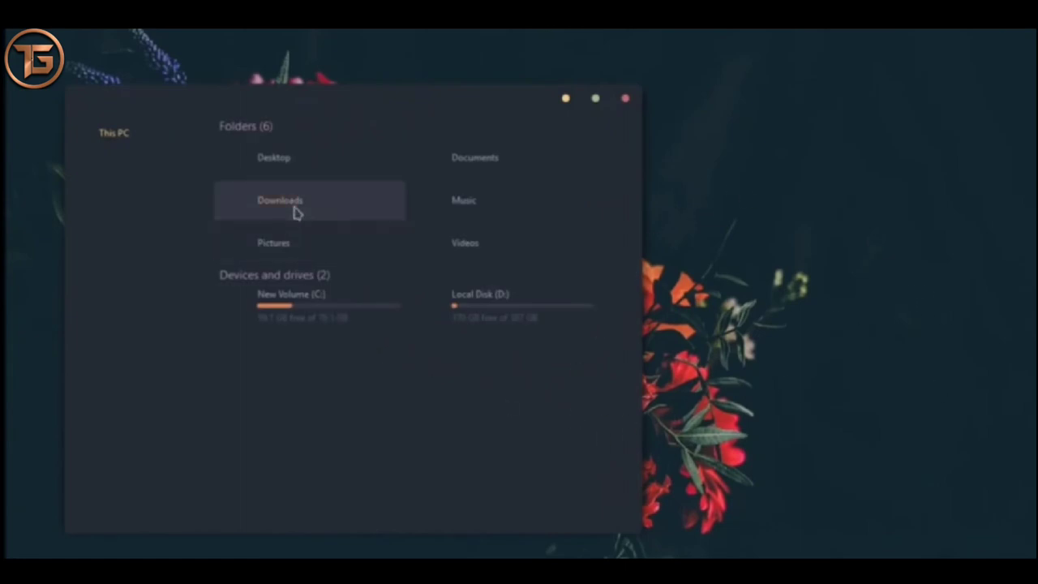
double_click(327, 206)
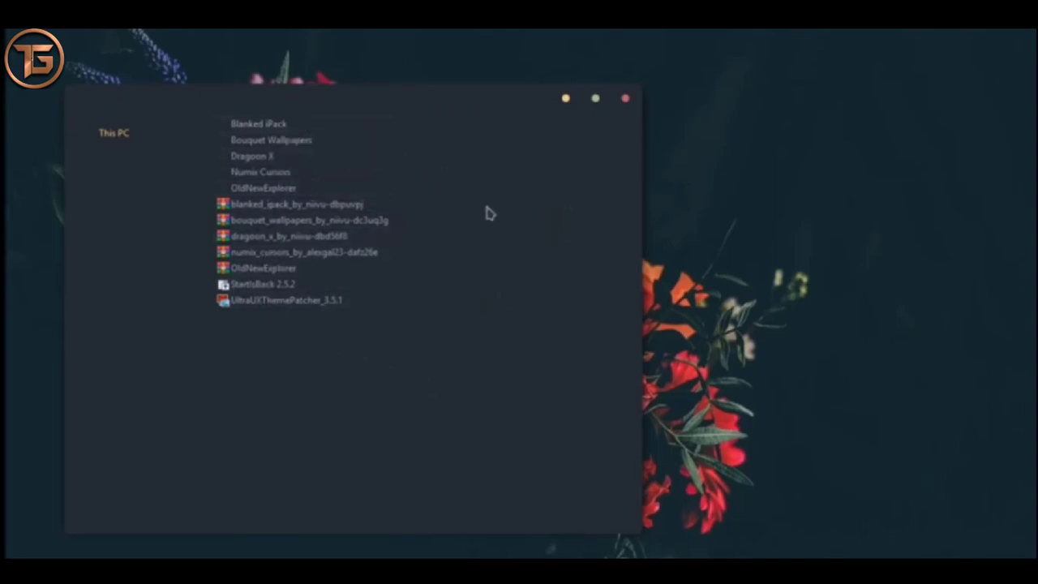
left_click(126, 136)
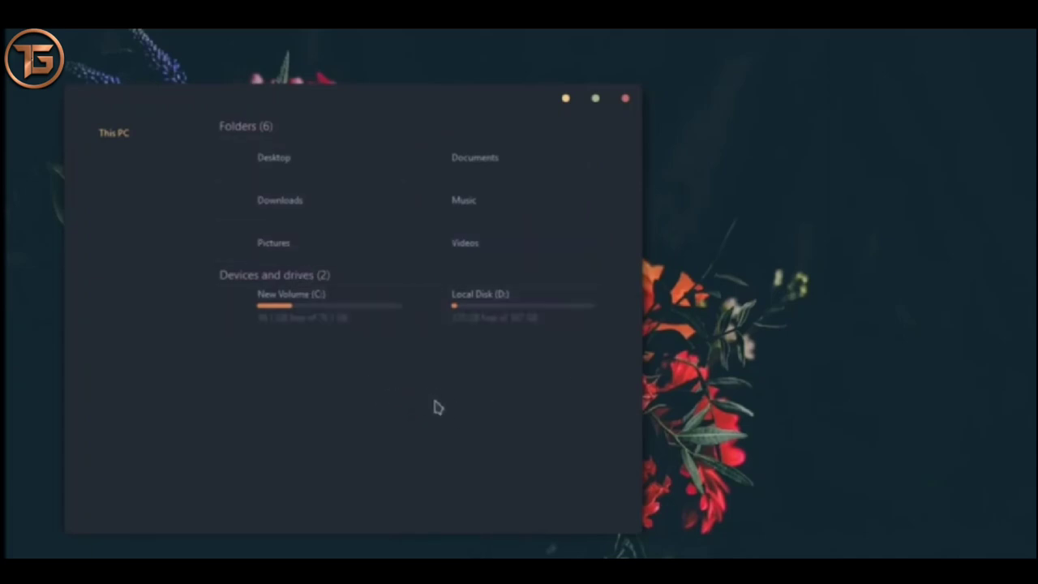
left_click(626, 101)
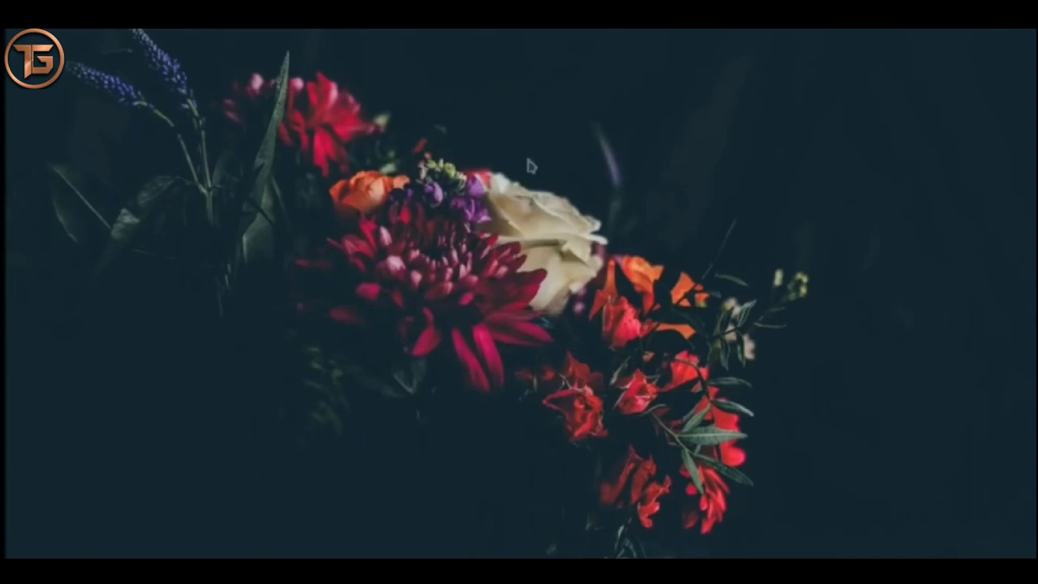